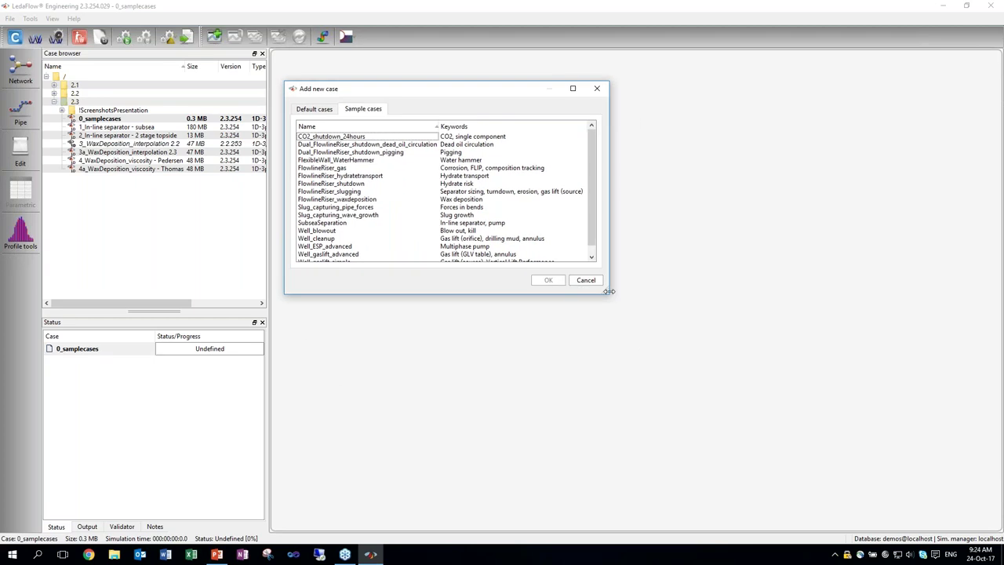
- Add the FlowlineRiser_slugging sample case to the 2.3 folder
left_click_drag(609, 298, 675, 372)
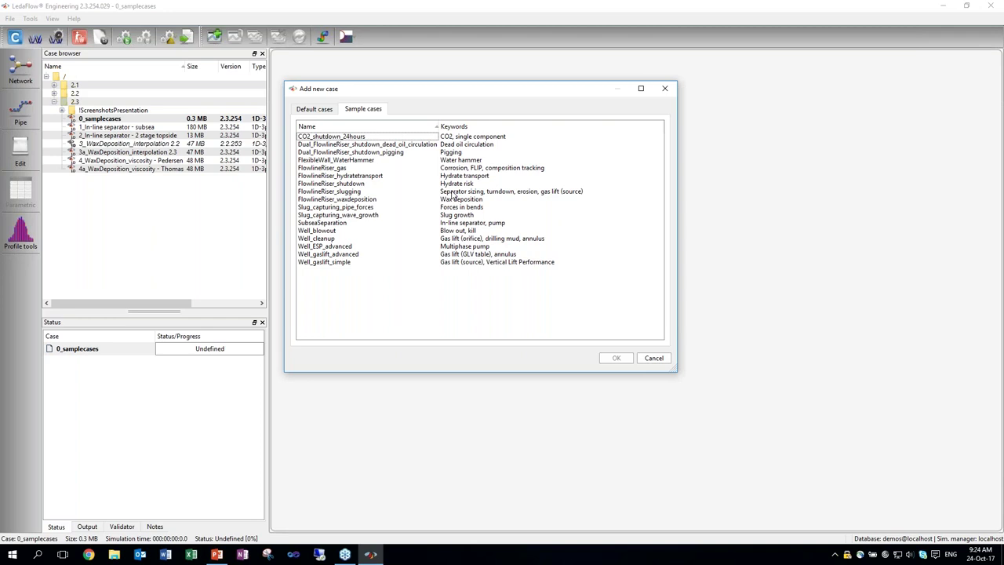
left_click(415, 193)
left_click(625, 361)
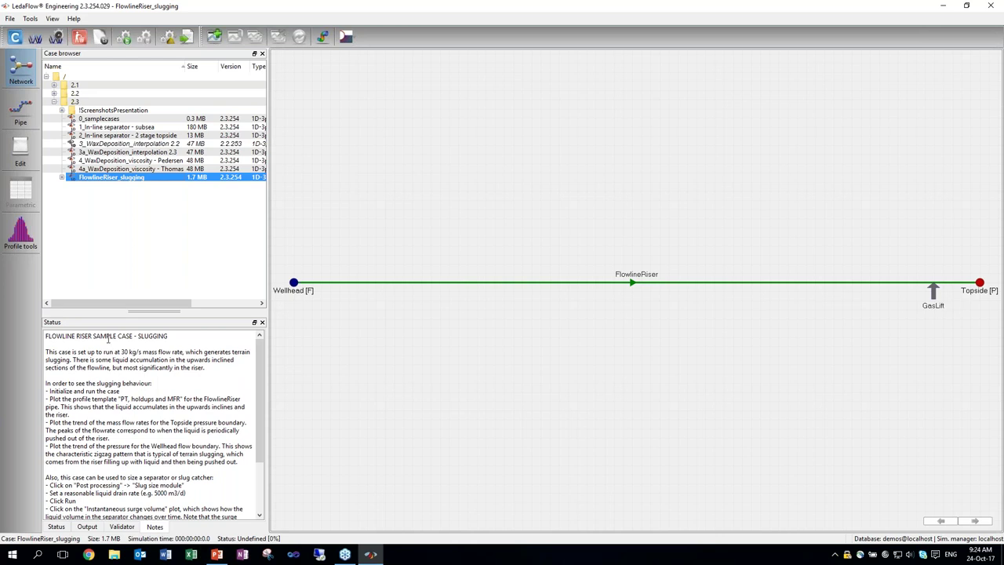
- Review the notes and tables of the Turndown, Line sizing / erosion and Riser gas lift parametric studies under FlowlineRiser_slugging
left_click(63, 185)
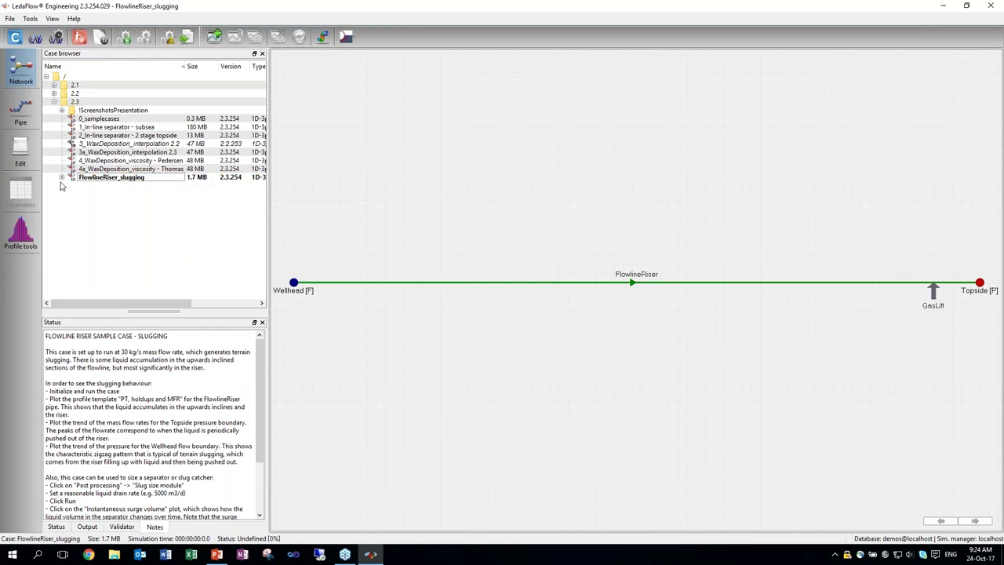
left_click(61, 178)
left_click(109, 186)
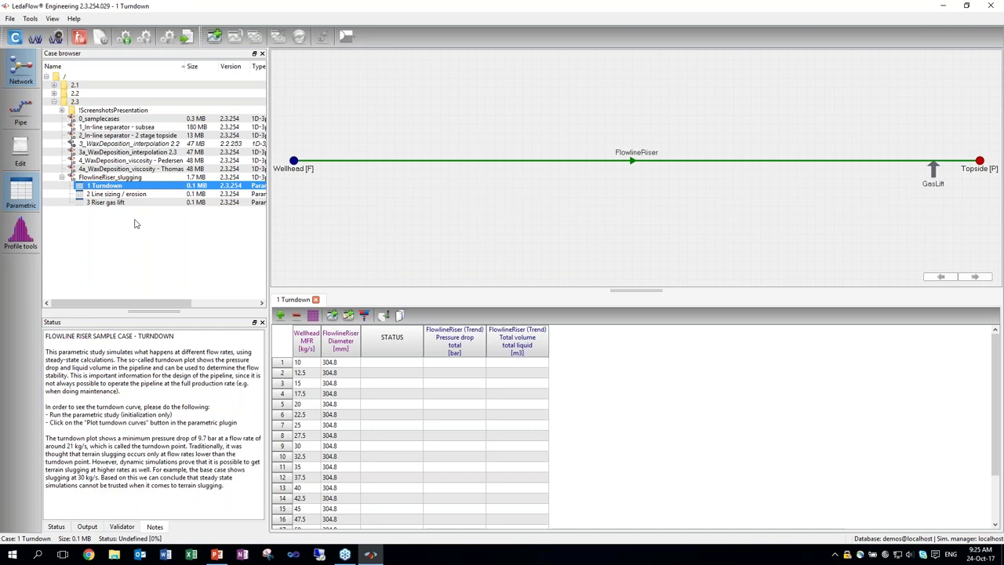
left_click(145, 197)
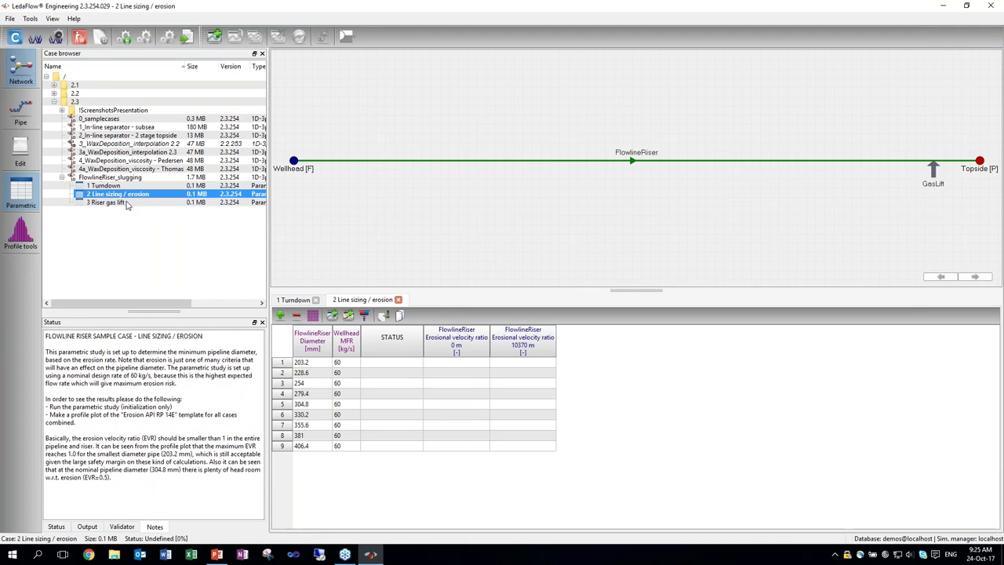
left_click(125, 204)
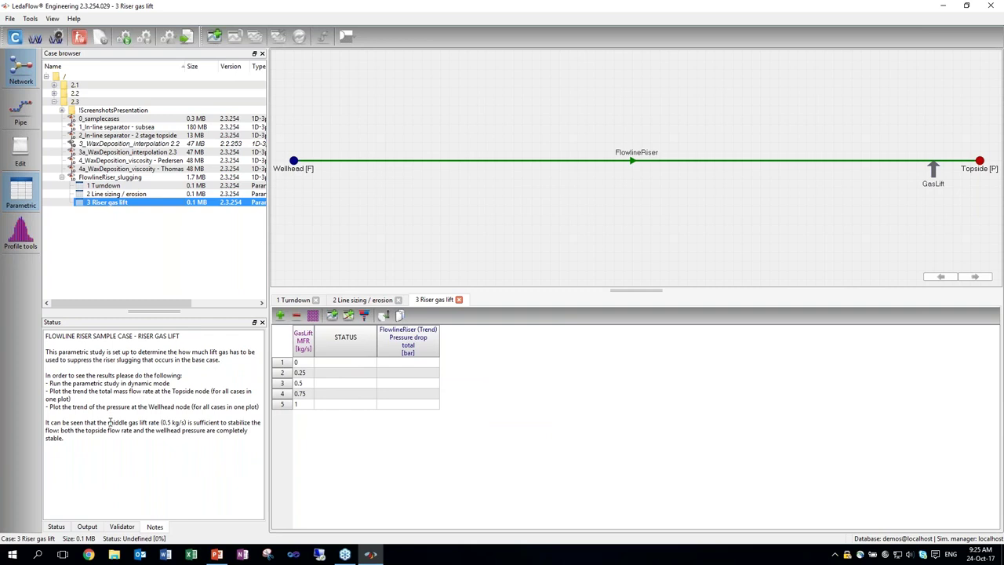
- Delete the FlowlineRiser_slugging case from the database
left_click(140, 180)
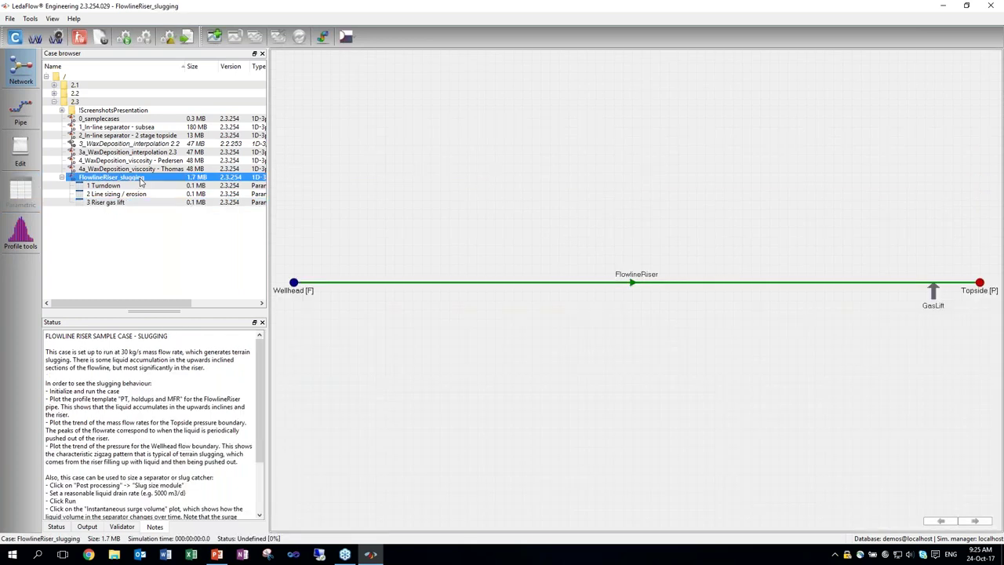
right_click(141, 182)
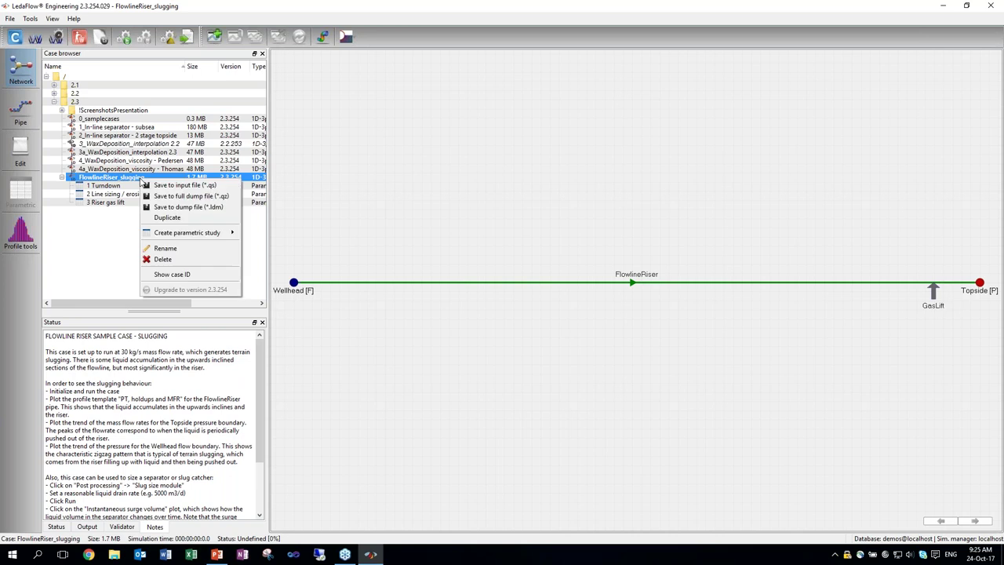
left_click(176, 259)
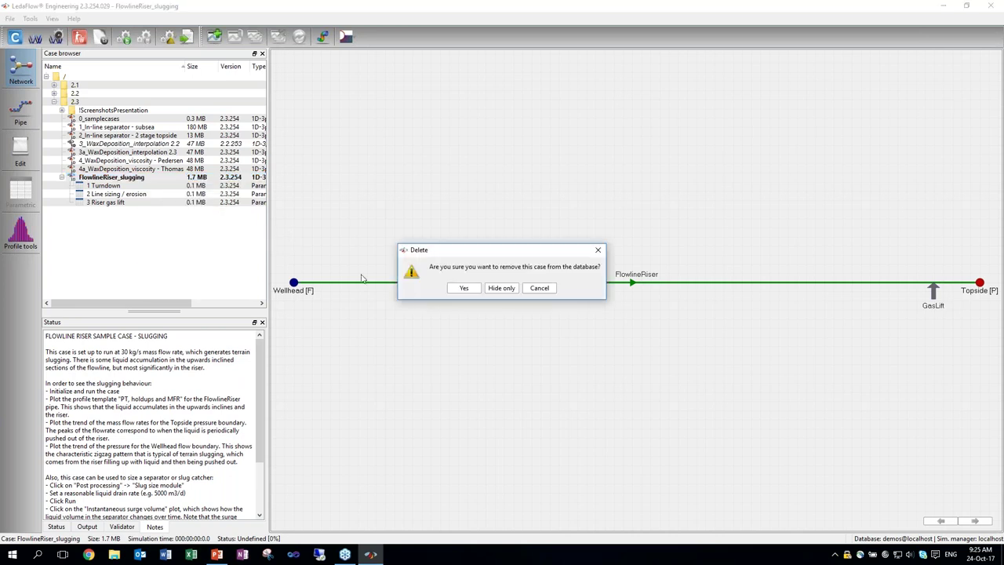
left_click(463, 291)
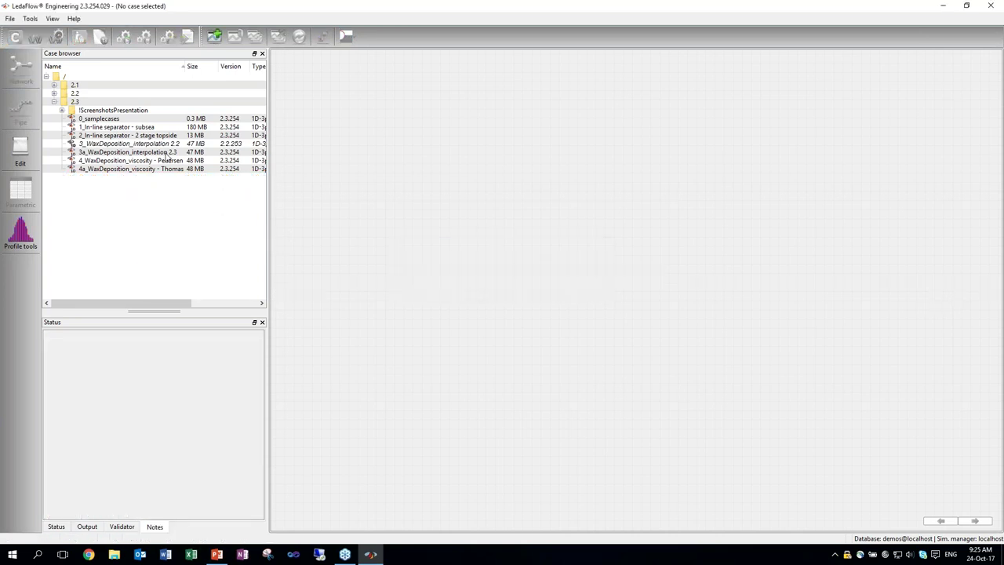
- Open the 1_In-line separator - subsea case and look at the outlet connection options of its separator
left_click(139, 127)
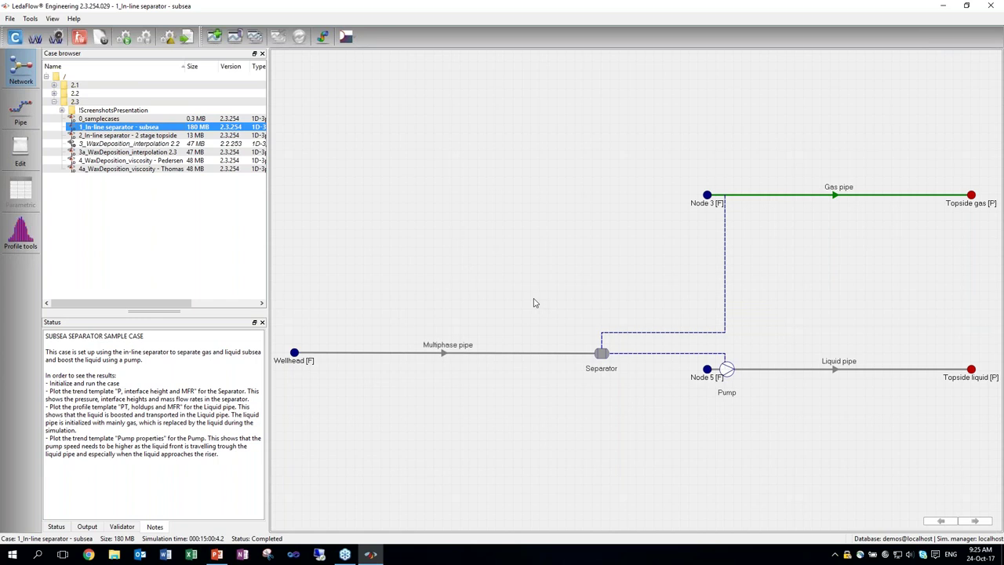
right_click(604, 355)
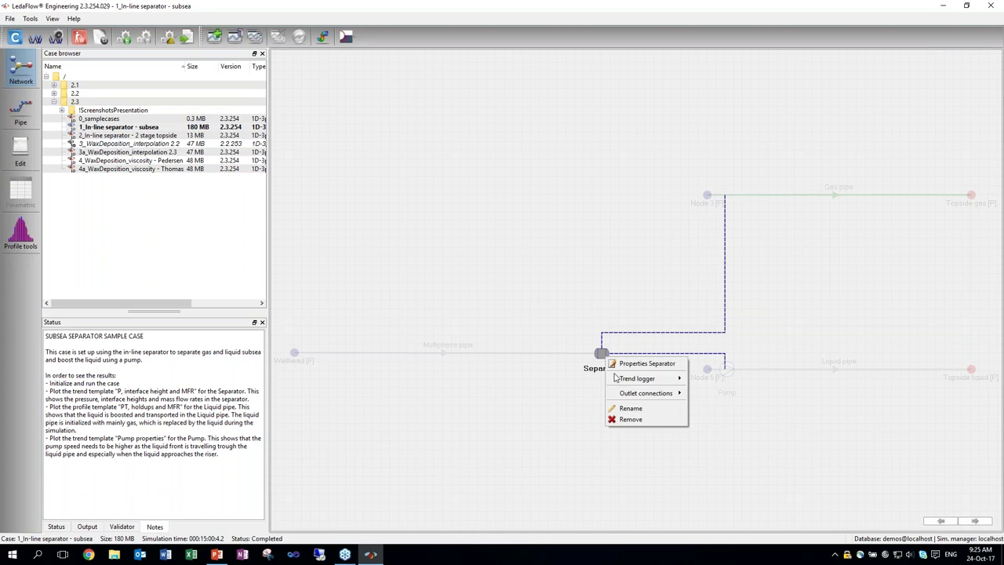
mouse_move(637, 400)
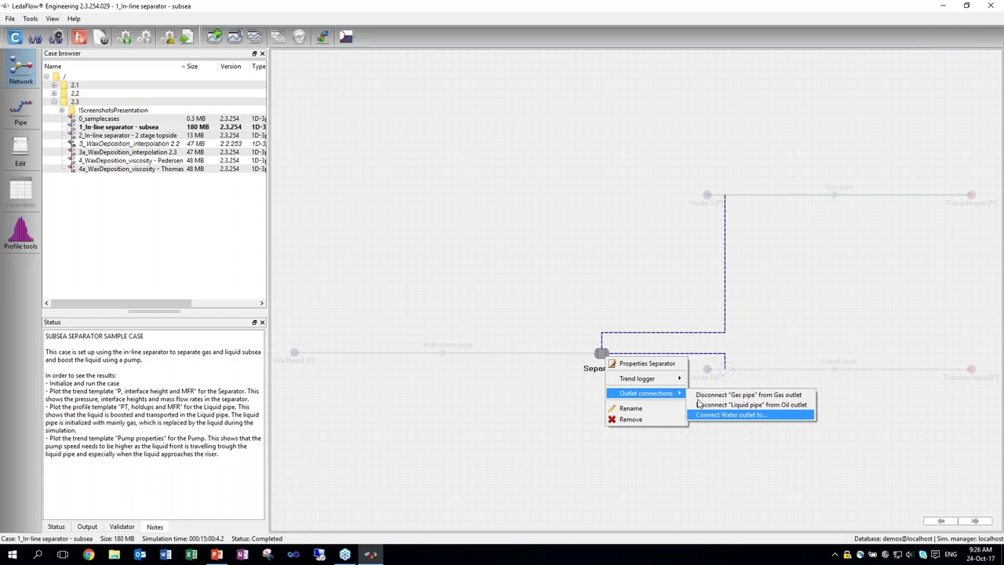
- Review the separator's properties, including the available head types and the gas outlet controller, leaving them unchanged
left_click(647, 363)
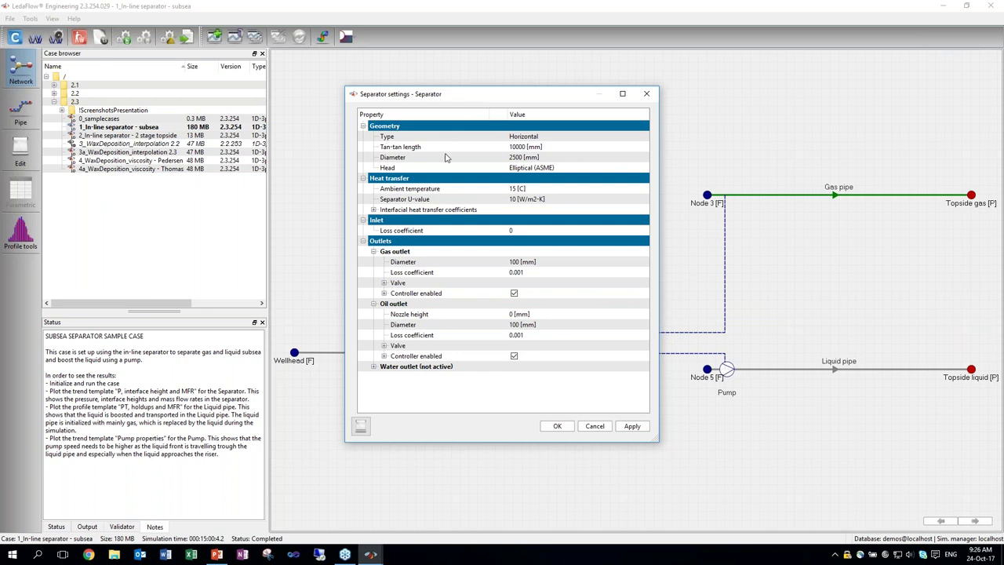
left_click(537, 168)
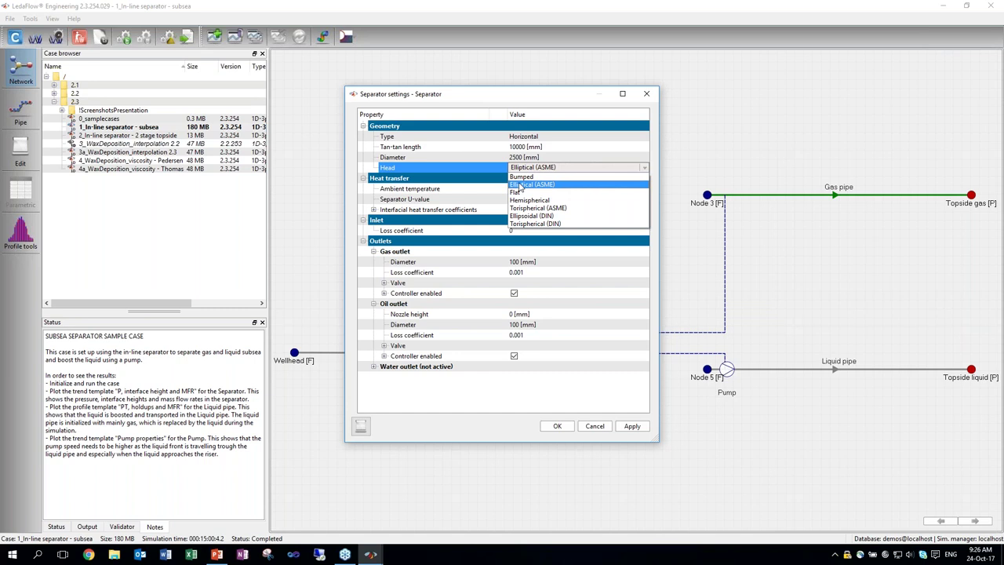
left_click(478, 159)
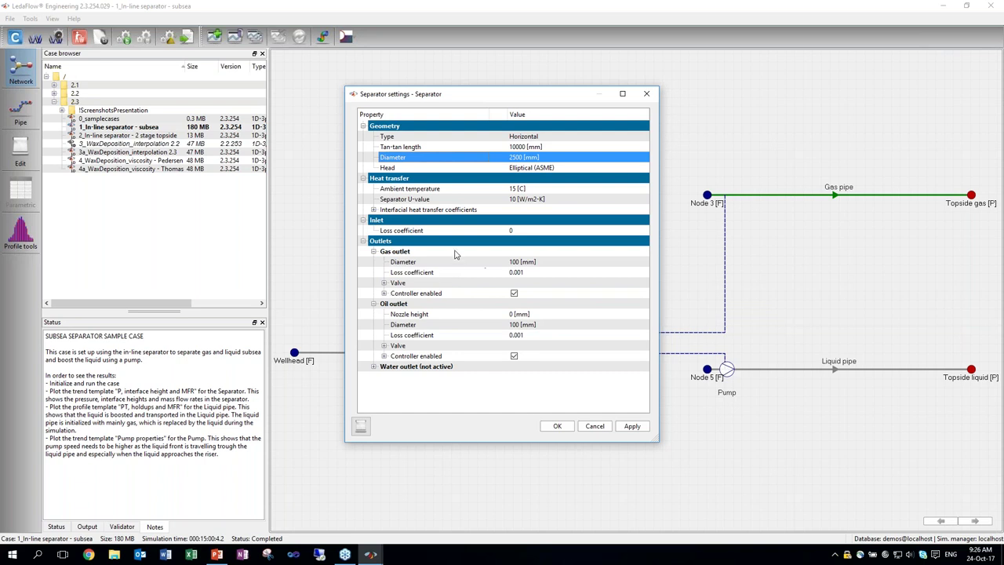
left_click(385, 293)
left_click(384, 293)
left_click(646, 94)
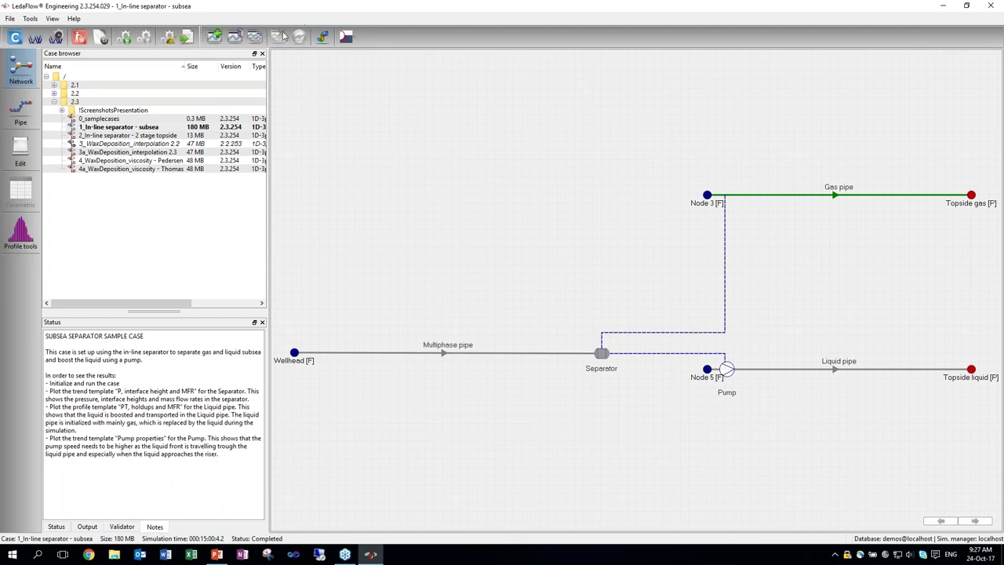
- Open the saved plots of the subsea separator case and minimise them
left_click(254, 37)
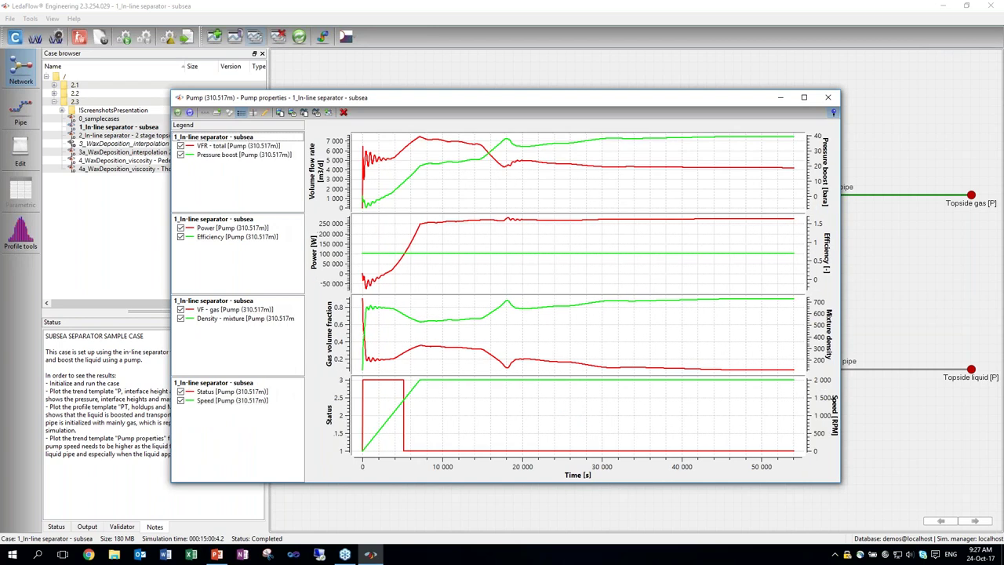
left_click(782, 97)
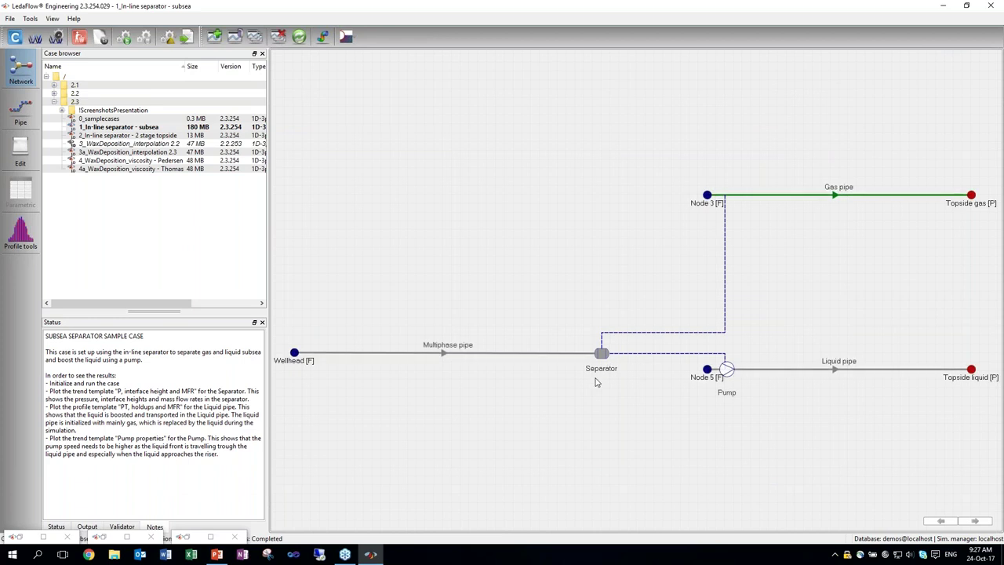
- Inspect the elevation profiles of the multiphase, liquid and gas pipes, and return to the full network view
double_click(521, 354)
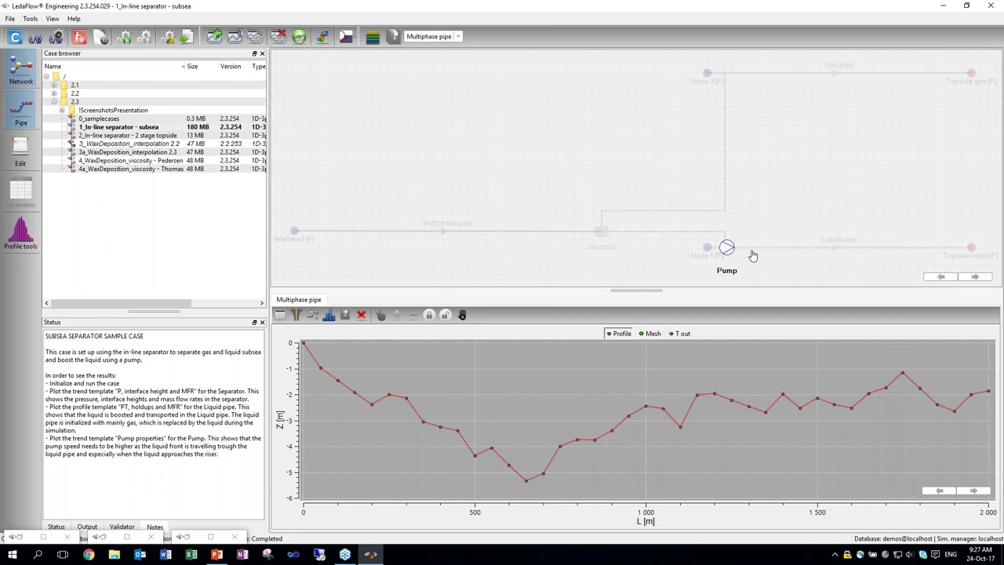
left_click(894, 250)
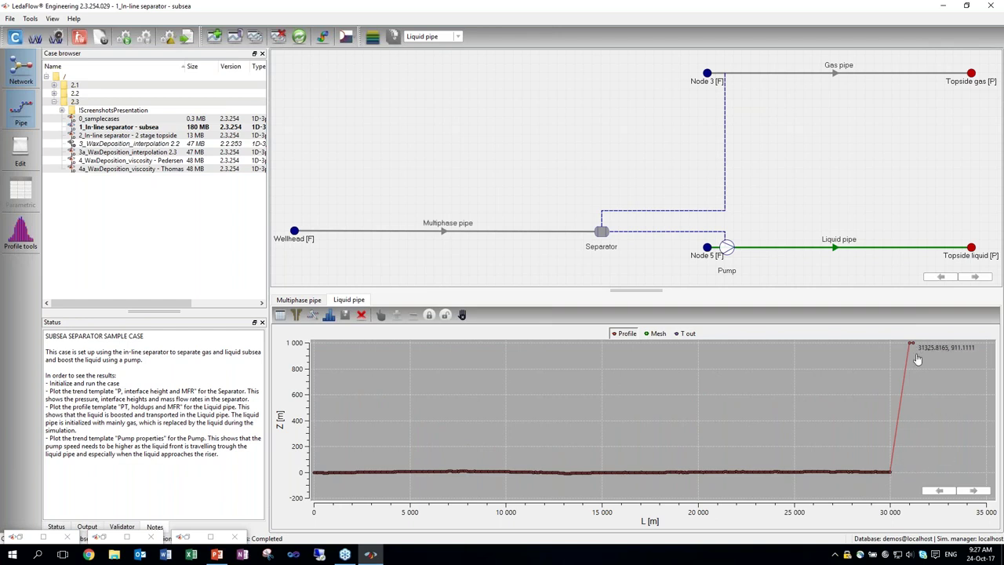
left_click(880, 82)
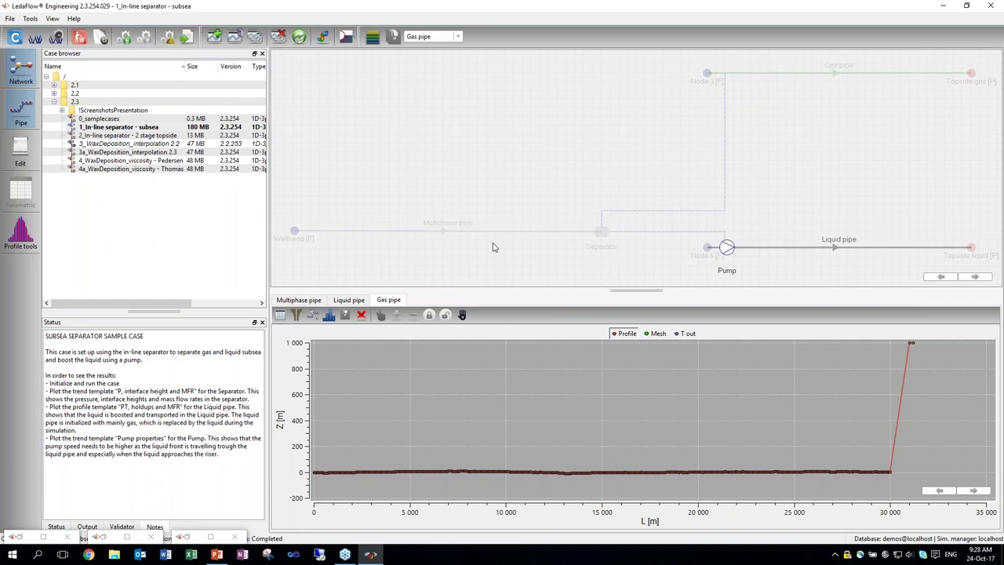
left_click(428, 262)
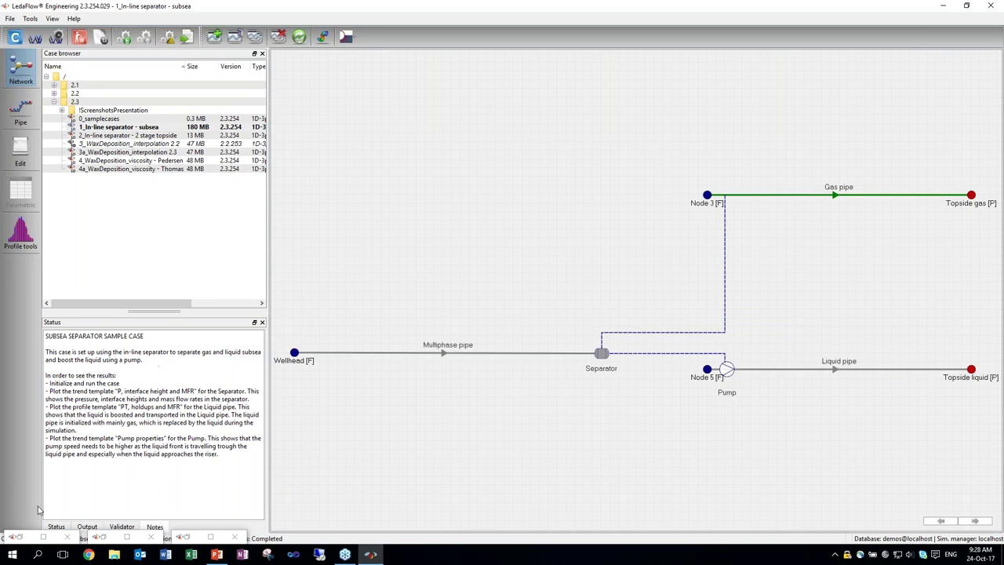
- Examine the Pump properties trend plot, highlighting the total VFR, speed and pressure boost curves in turn, and close it
double_click(23, 537)
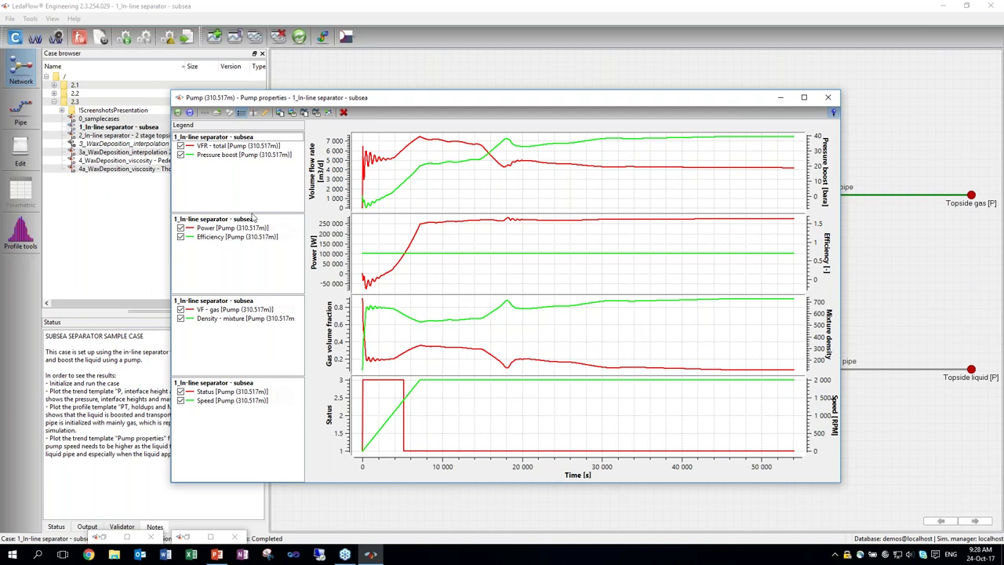
left_click(267, 148)
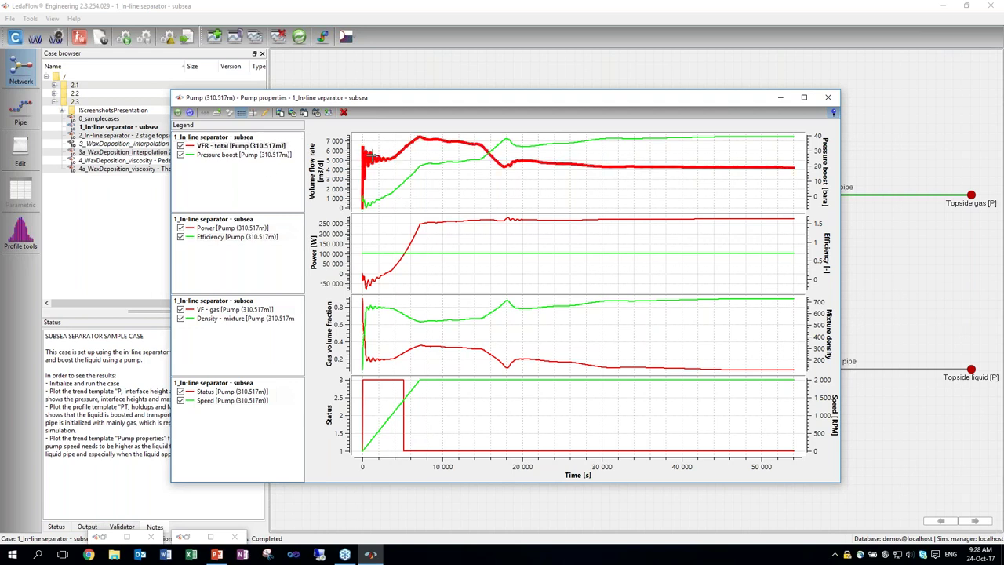
left_click(411, 159)
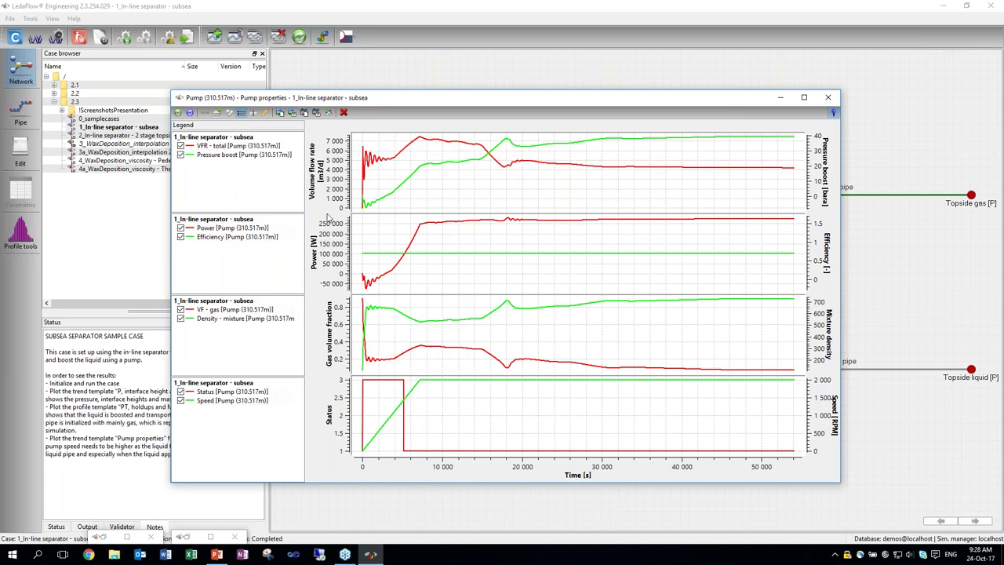
left_click(273, 401)
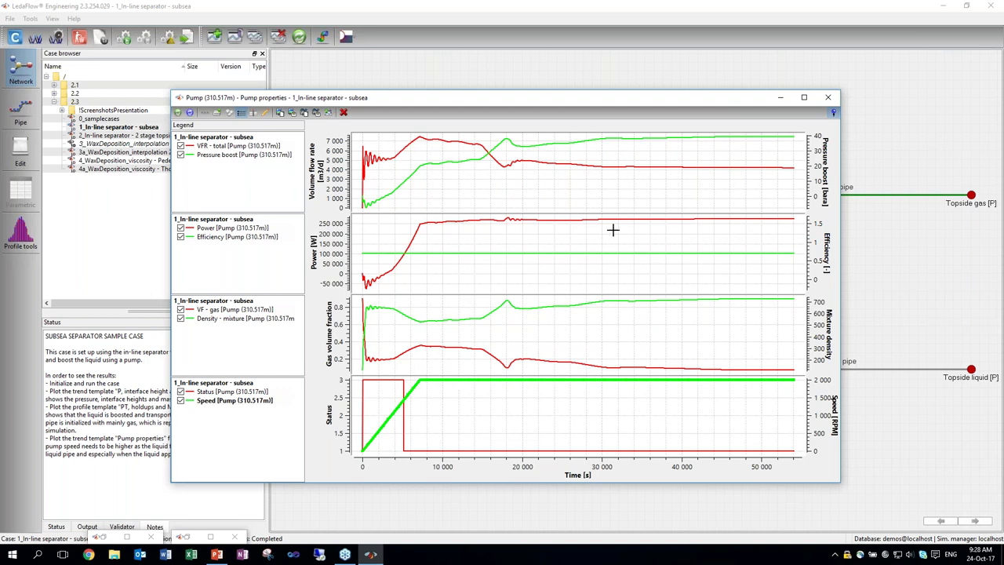
left_click(298, 157)
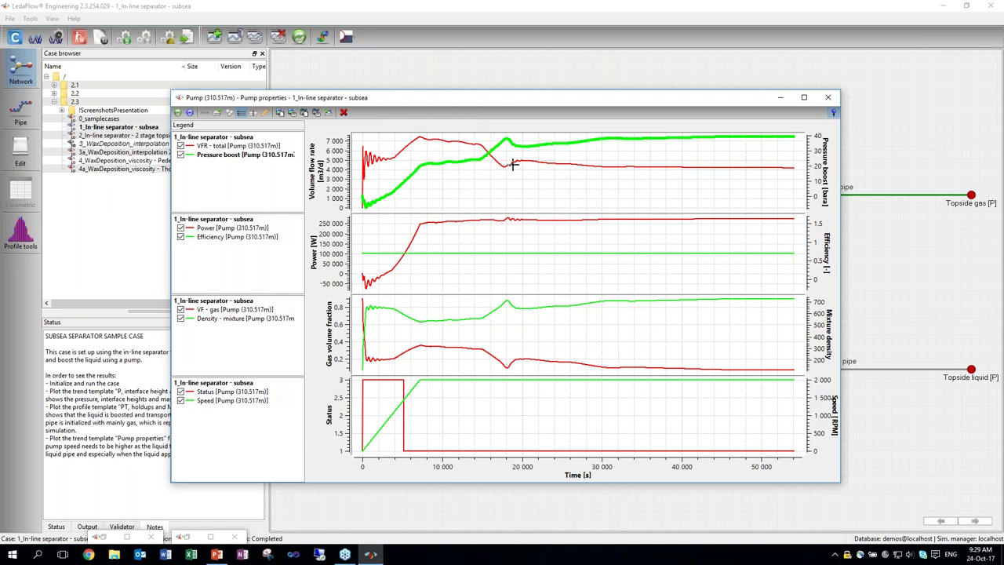
left_click(831, 98)
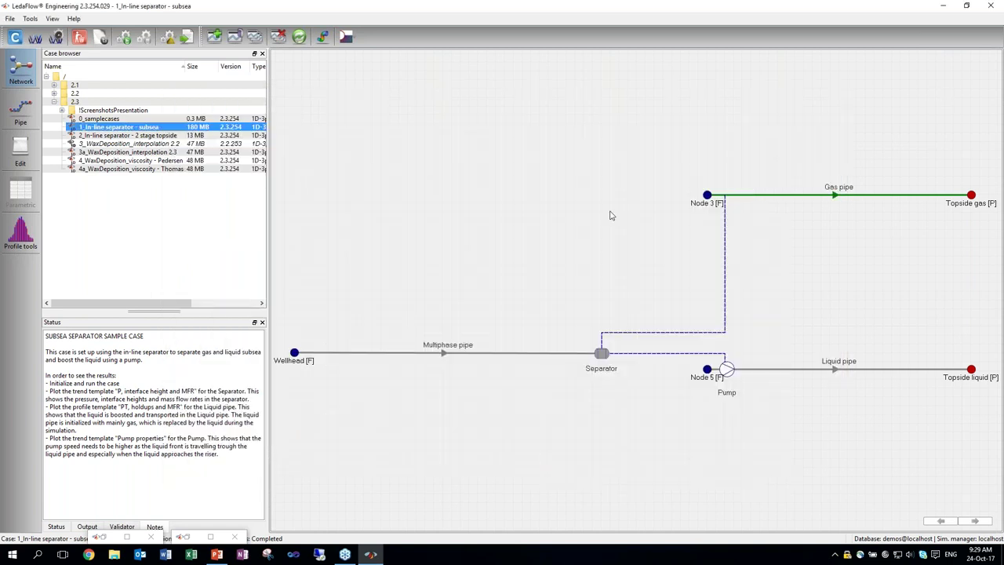
- Play the liquid pipe's PT, holdups and MFR profile from the start, advance it to the end time, and close the plot
left_click(104, 538)
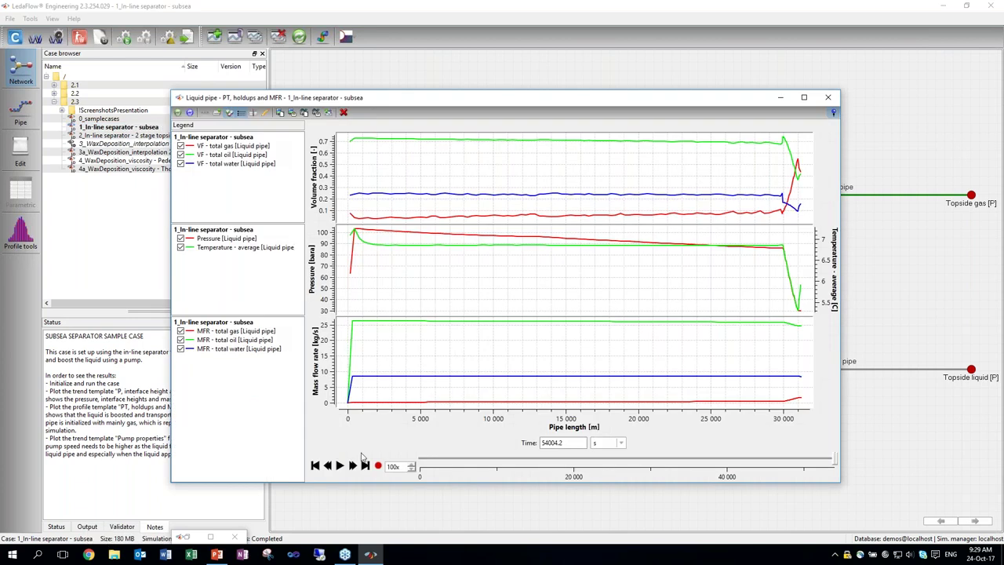
left_click(314, 465)
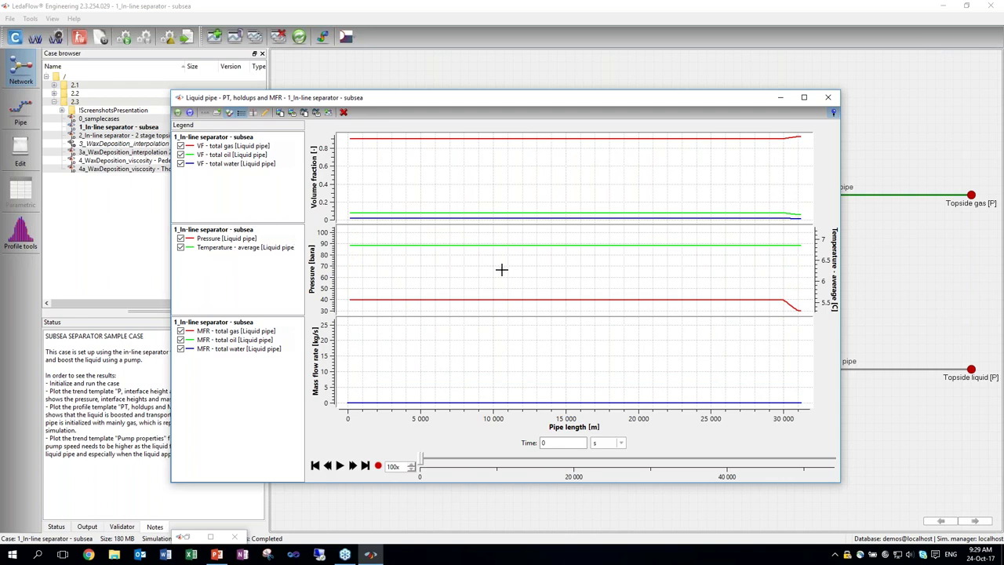
left_click(340, 465)
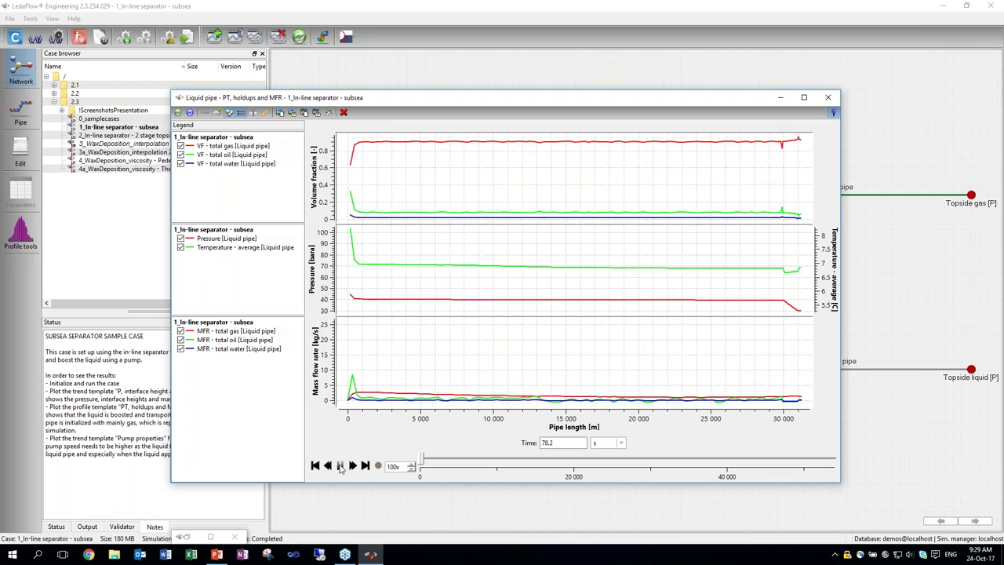
left_click(339, 465)
left_click_drag(424, 458, 927, 455)
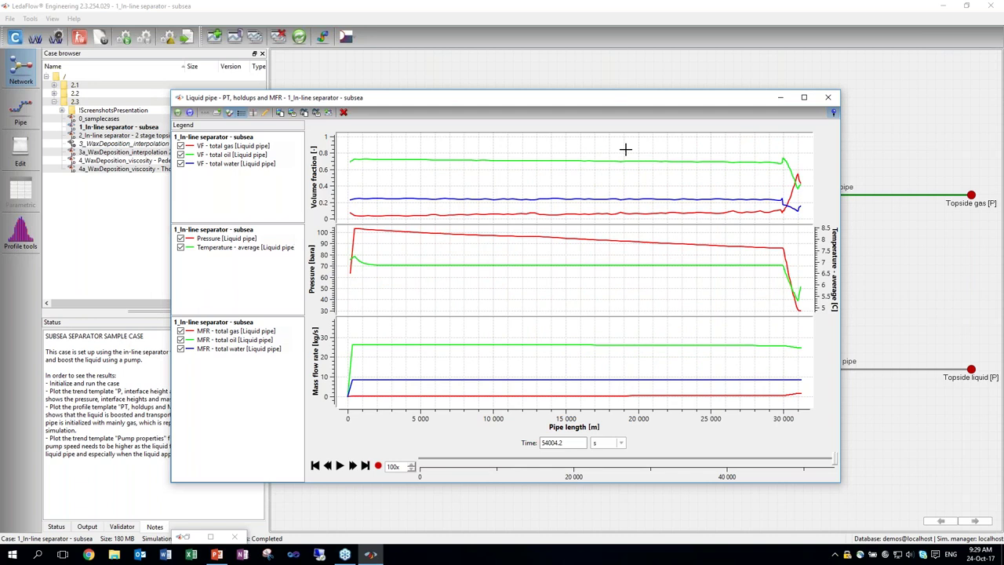
left_click(827, 97)
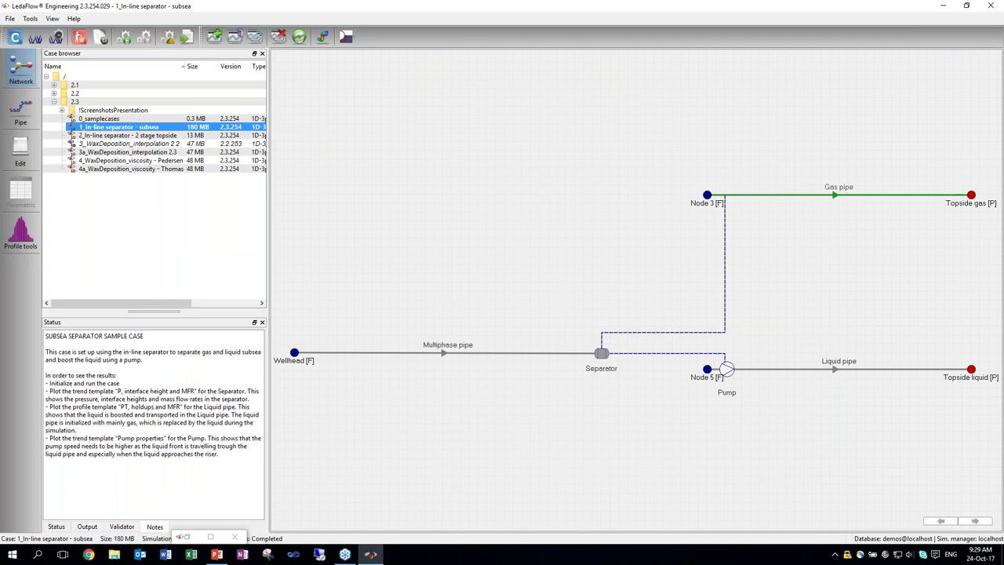
- Examine the Separator's P, interface height and MFR plot, highlight the pressure curve, remove the oil/water interface height curve, and close it
double_click(188, 536)
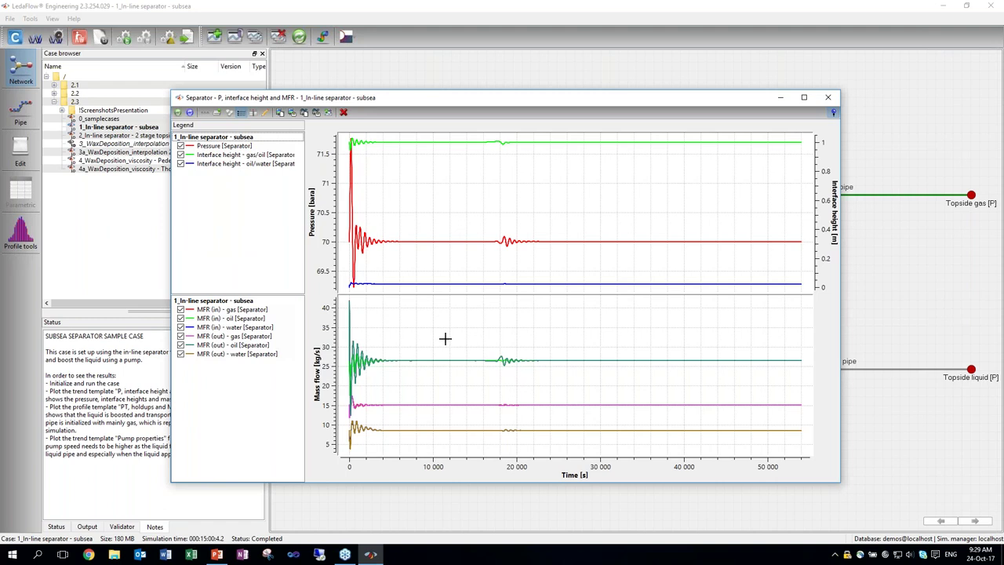
left_click(246, 147)
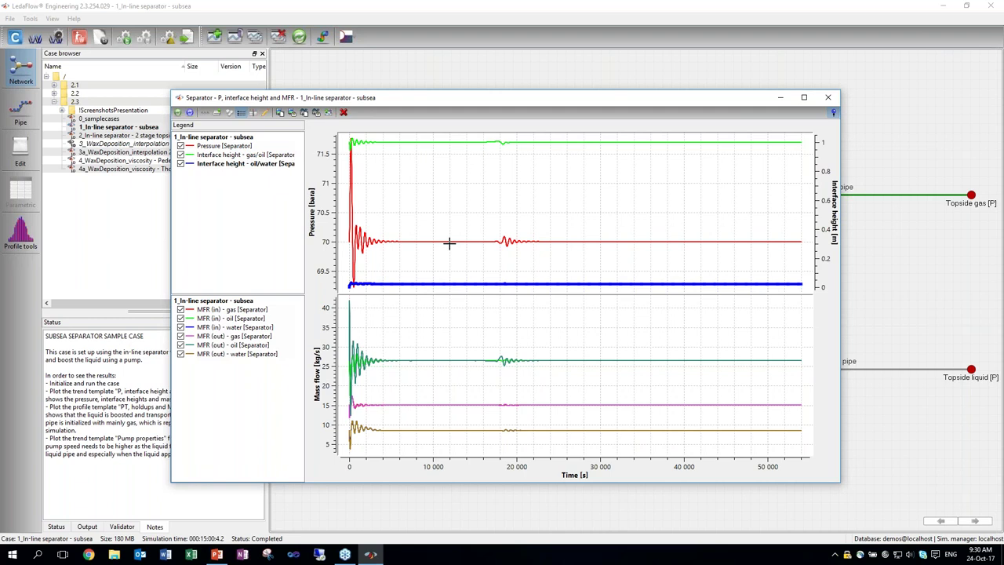
right_click(280, 164)
left_click(302, 214)
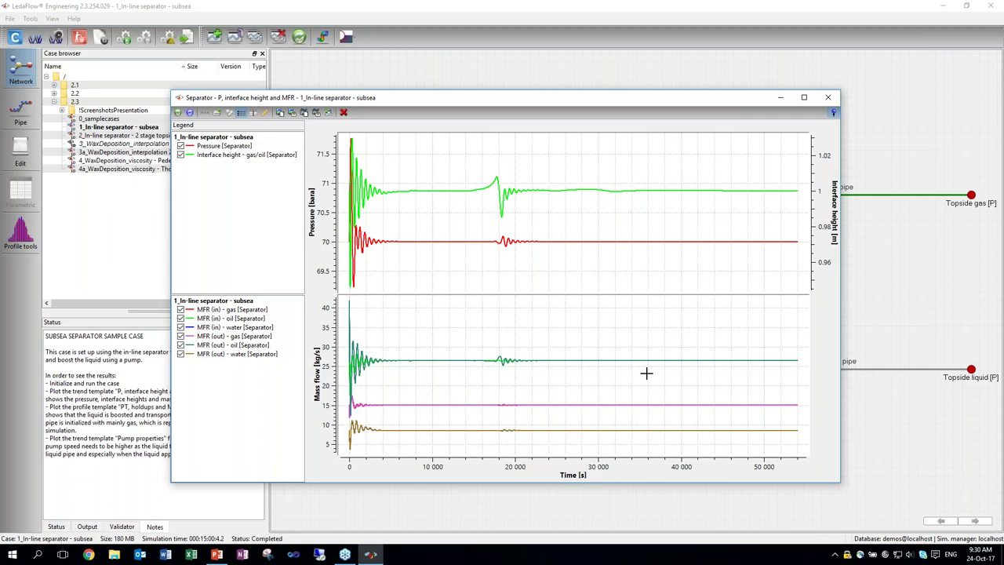
left_click(827, 97)
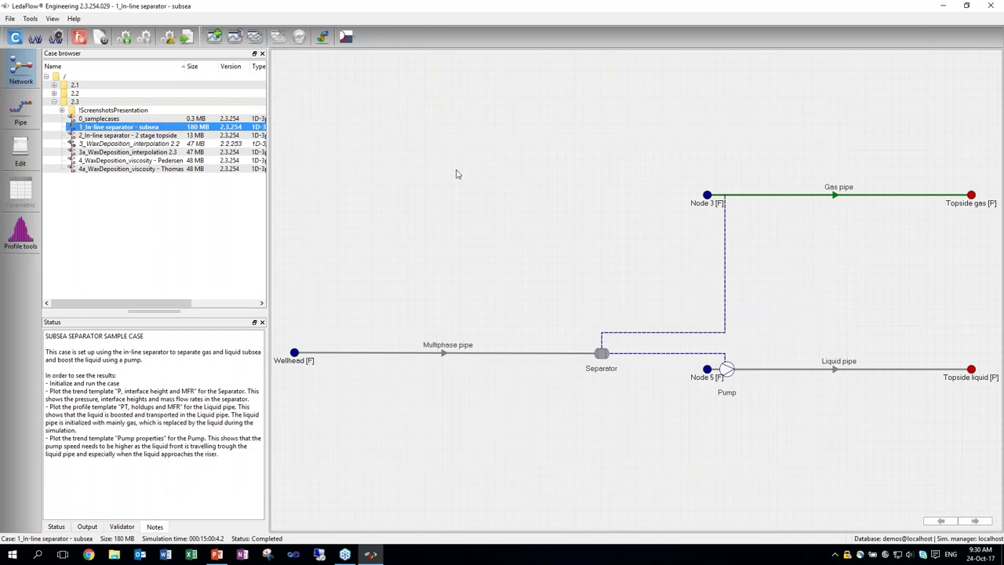
- View the 2_In-line separator - 2 stage topside network, and check the case options of 3_WaxDeposition_interpolation 2.2
double_click(157, 136)
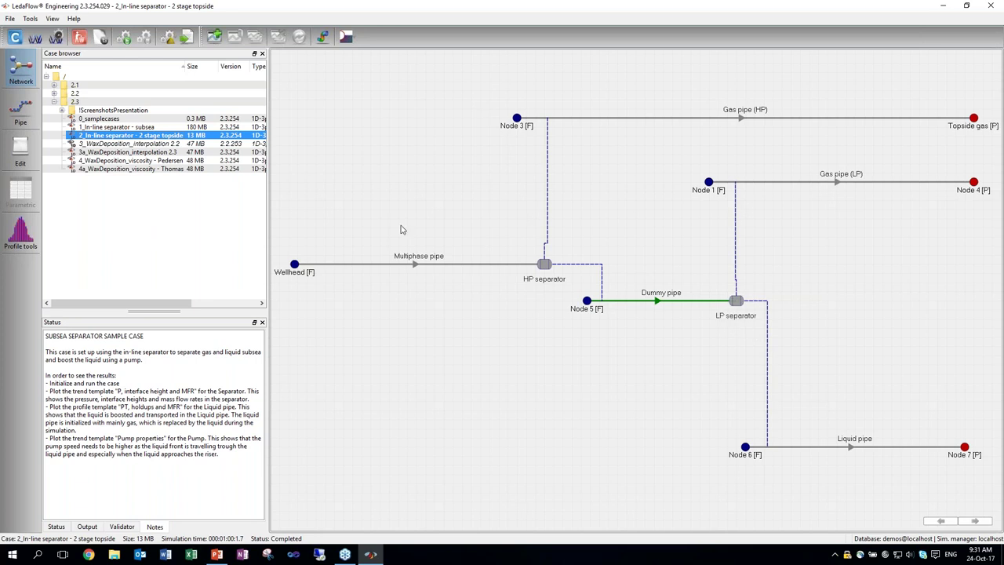
double_click(144, 146)
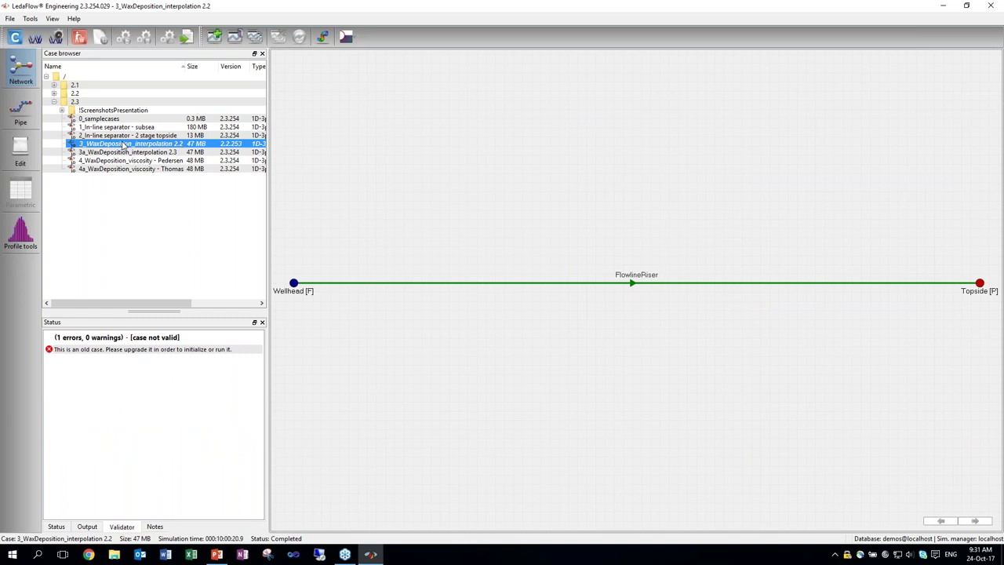
left_click(16, 37)
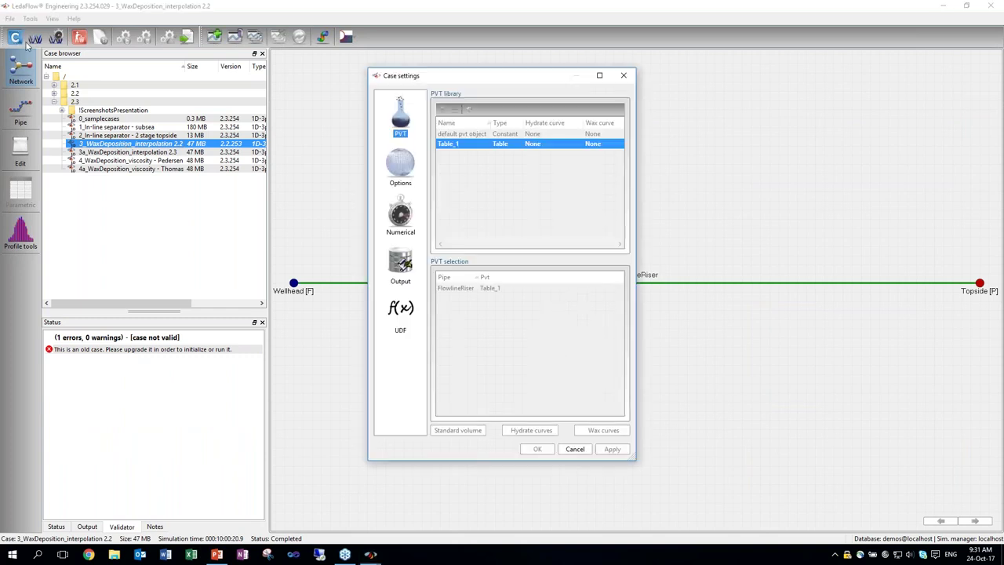
left_click(390, 165)
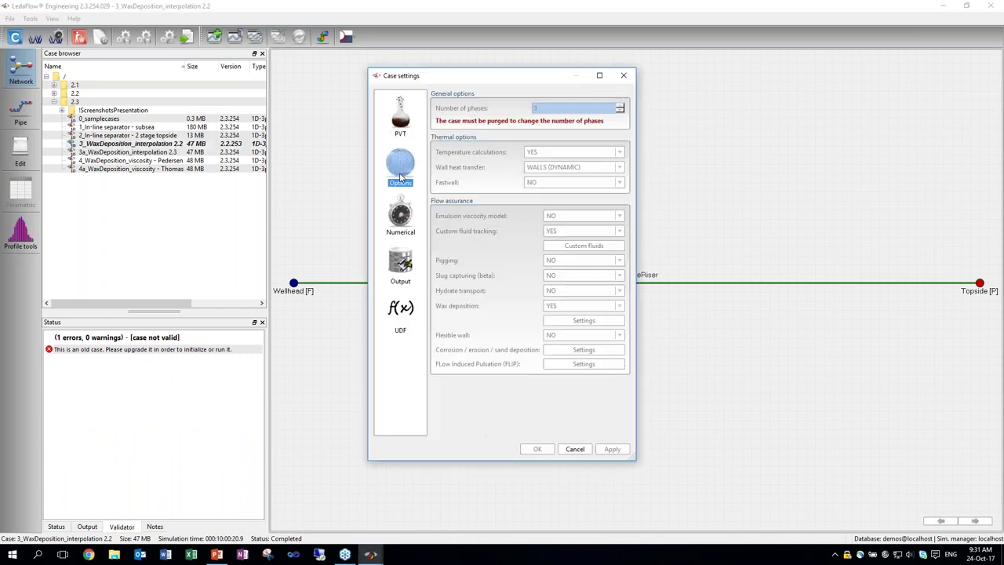
left_click(624, 75)
- Review the wax deposition settings and wax precipitation curve of the 3a_WaxDeposition_interpolation 2.3 case, and close the settings without changes
left_click(118, 152)
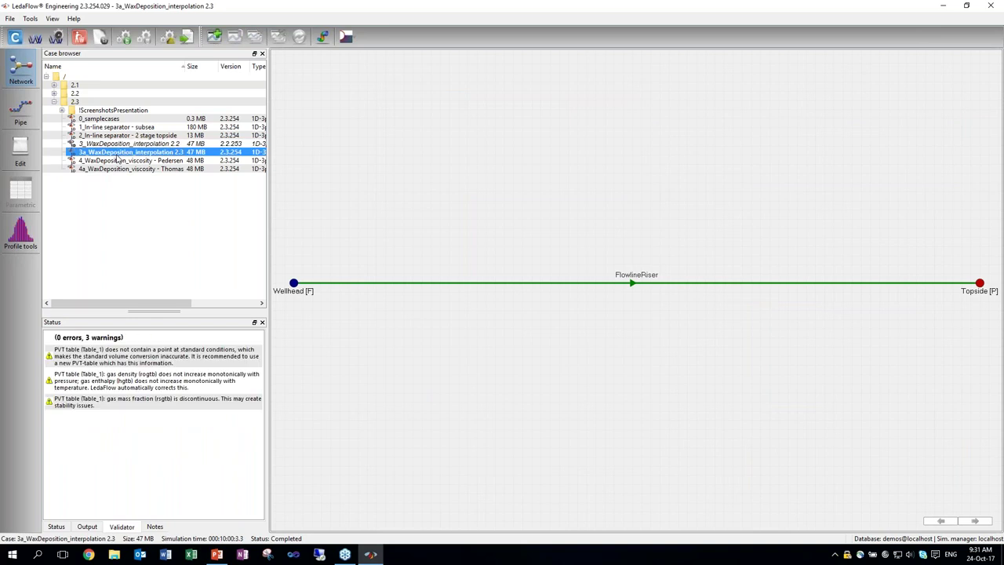
left_click(15, 38)
left_click(400, 164)
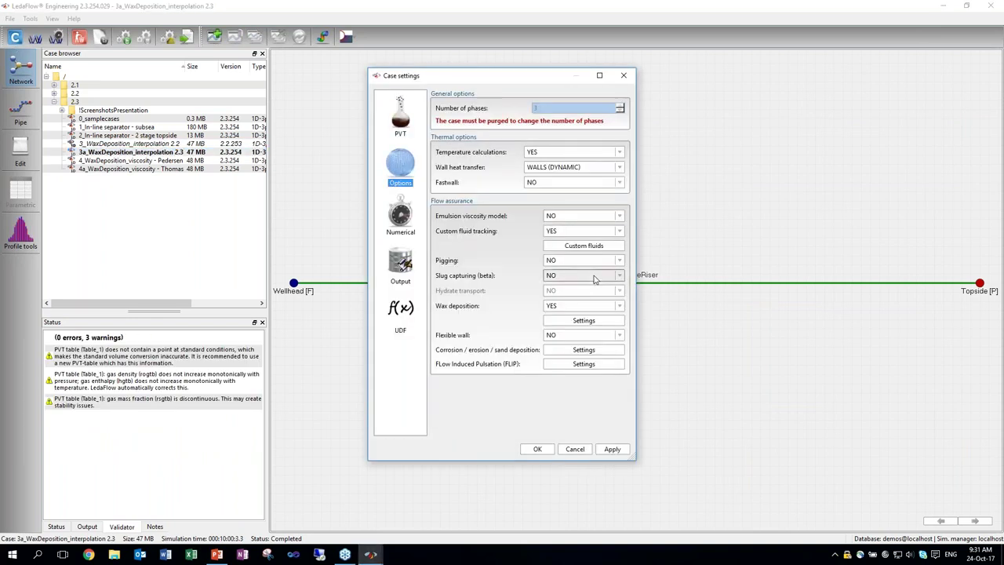
left_click(588, 321)
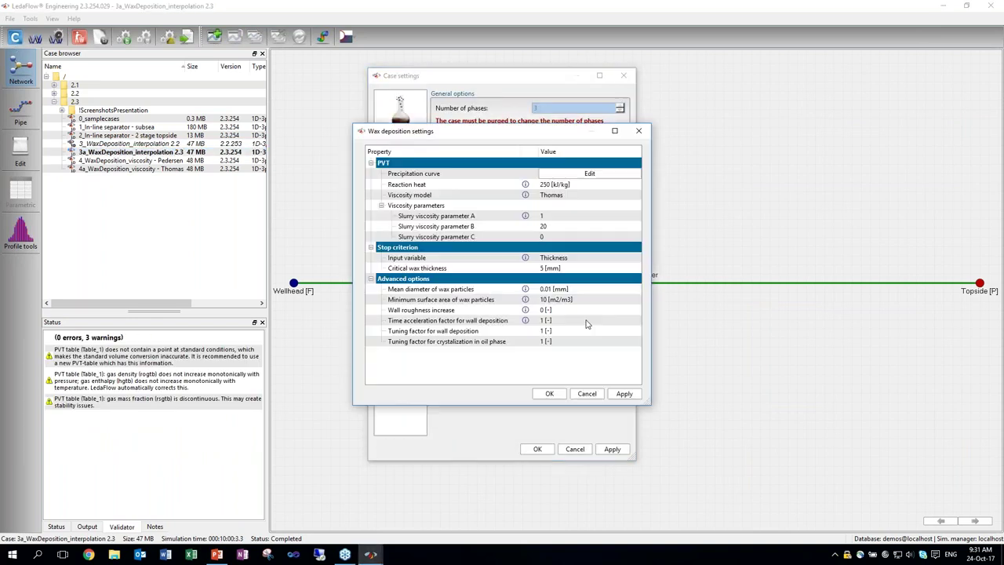
left_click(597, 173)
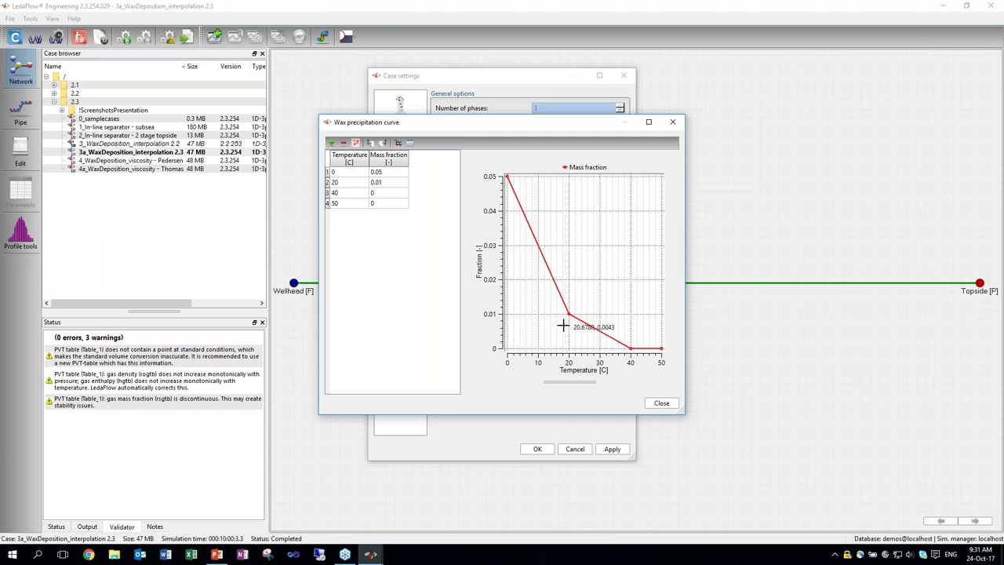
left_click(673, 123)
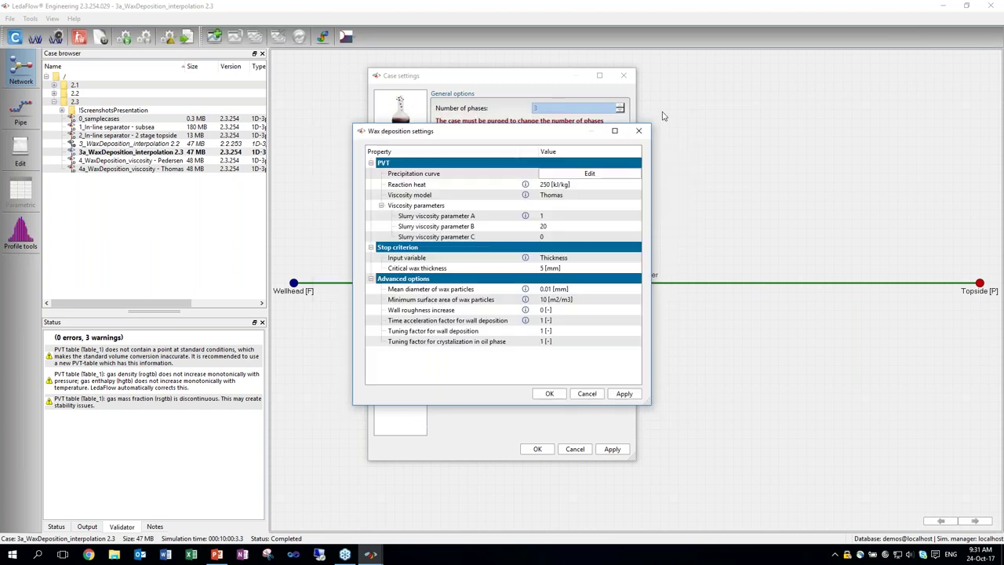
left_click(635, 130)
left_click(624, 76)
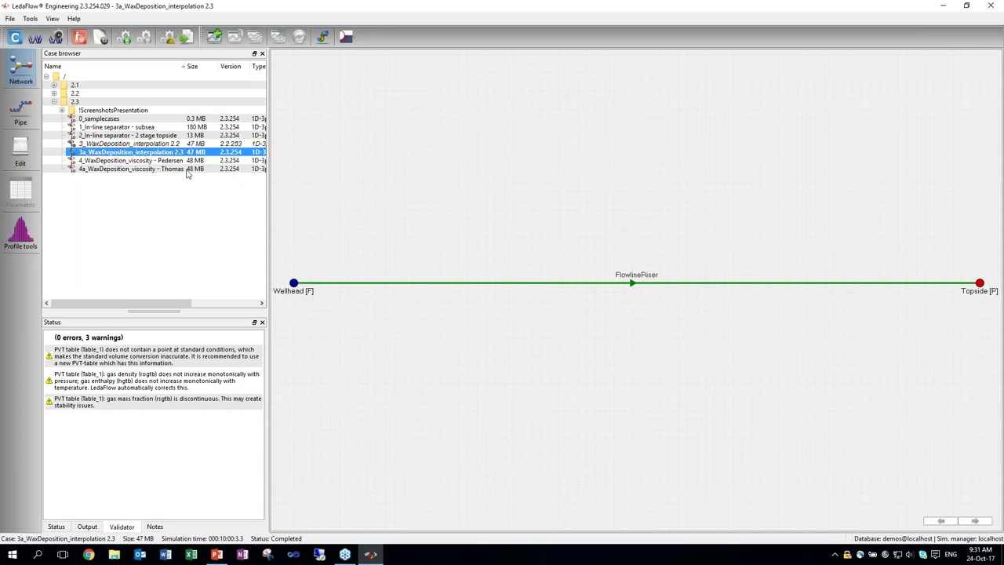
- Compare wax layer thickness and wax volume fraction between versions 2.2 and 2.3 in the 3_WaxDeposition_interpolation 2.2 case's saved plot, and close it
left_click(177, 146)
left_click(176, 153)
left_click(170, 146)
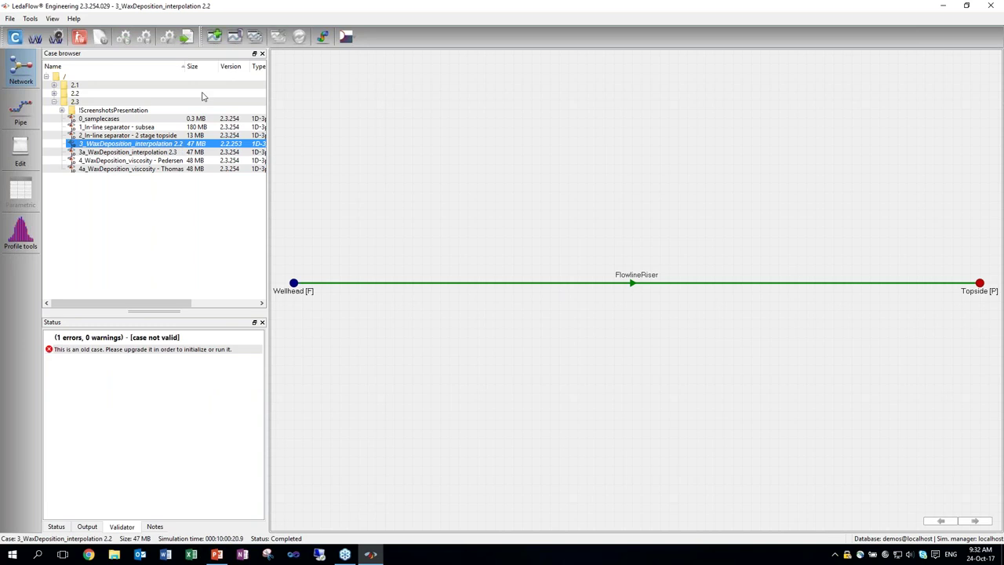
left_click(254, 37)
left_click_drag(491, 97, 634, 66)
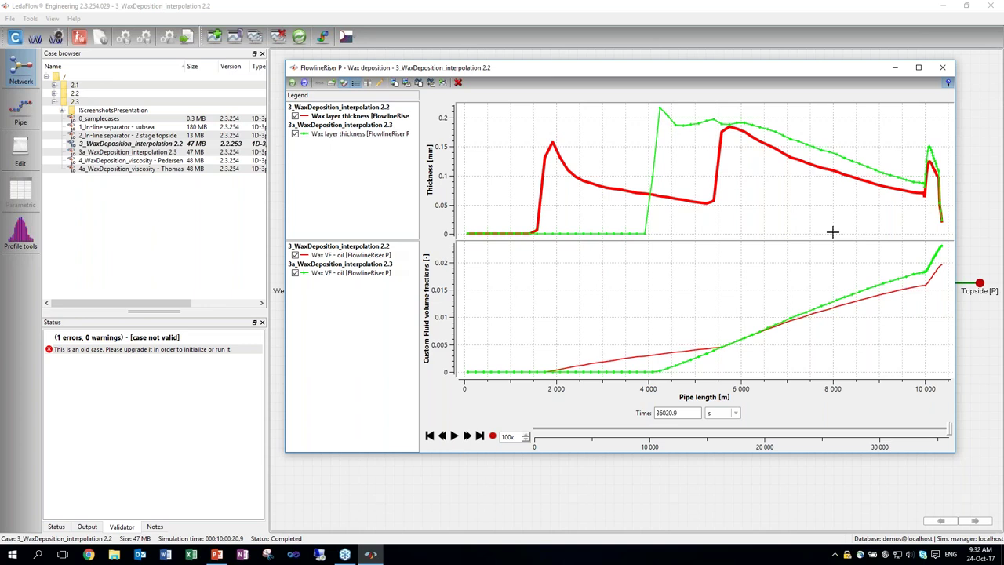
left_click(399, 256)
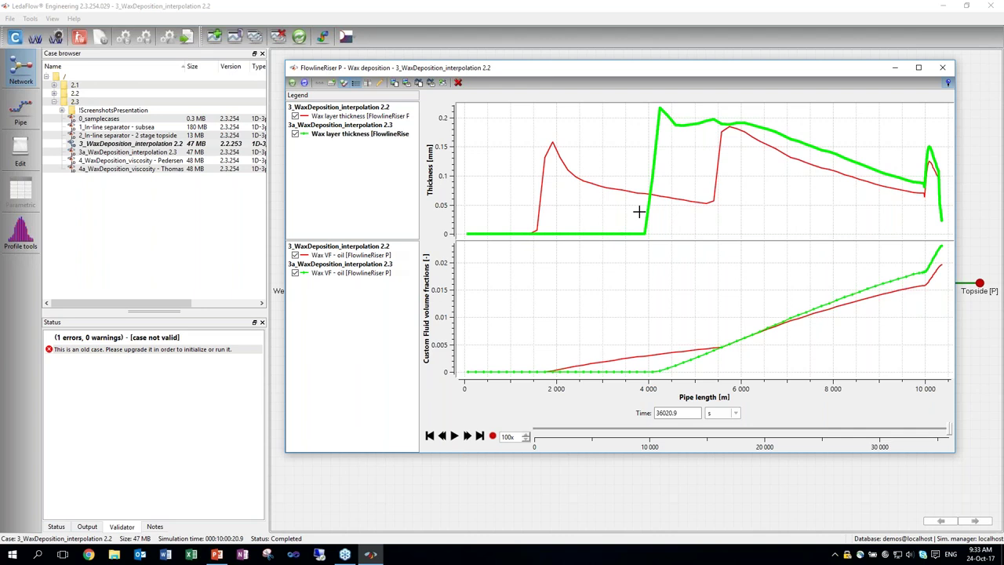
left_click(392, 275)
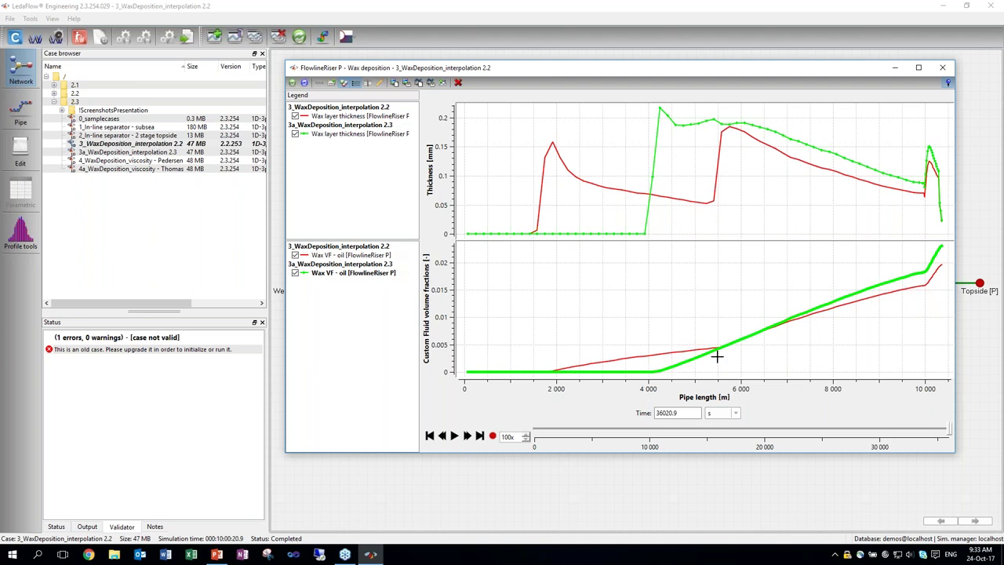
mouse_move(868, 312)
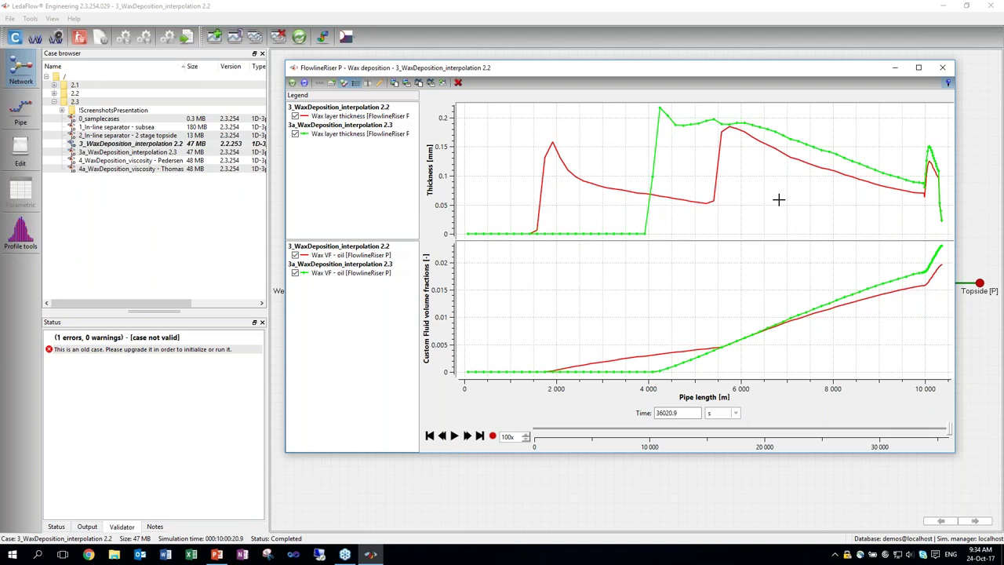
left_click(942, 67)
- Open the 4_WaxDeposition_viscosity - Pedersen case and inspect the viscosity model choices in its wax deposition settings, leaving them unchanged
left_click(159, 161)
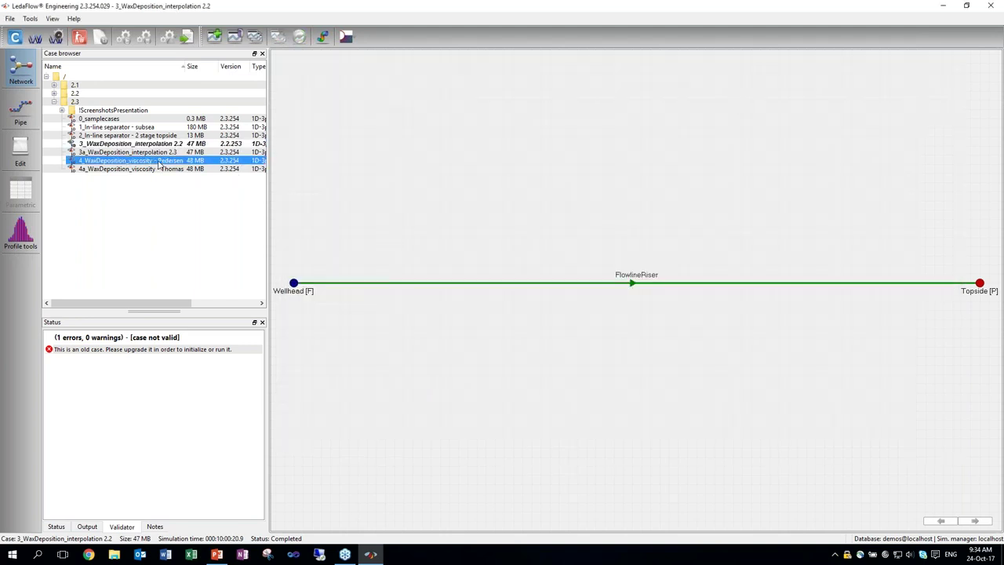
double_click(159, 161)
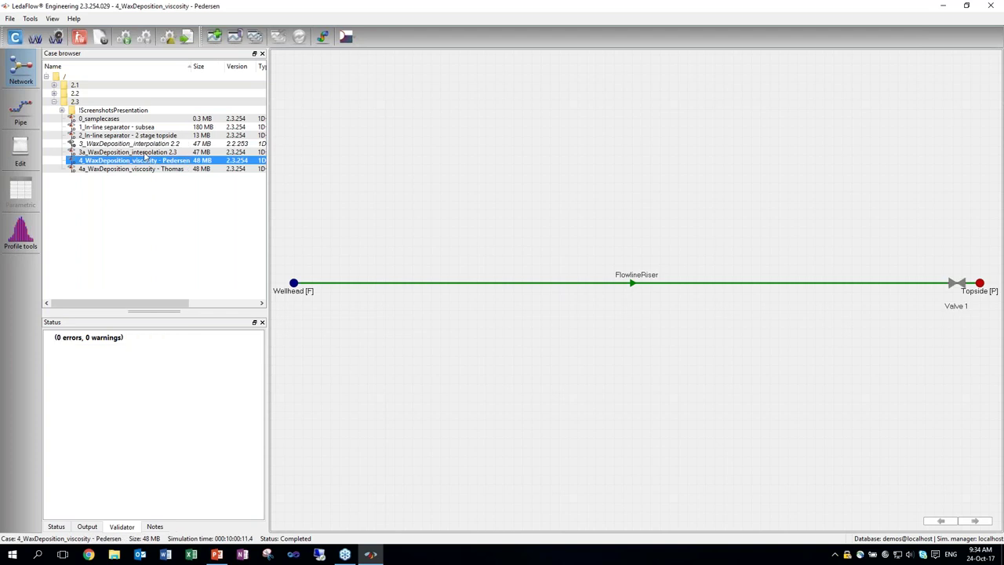
left_click(14, 36)
left_click(409, 167)
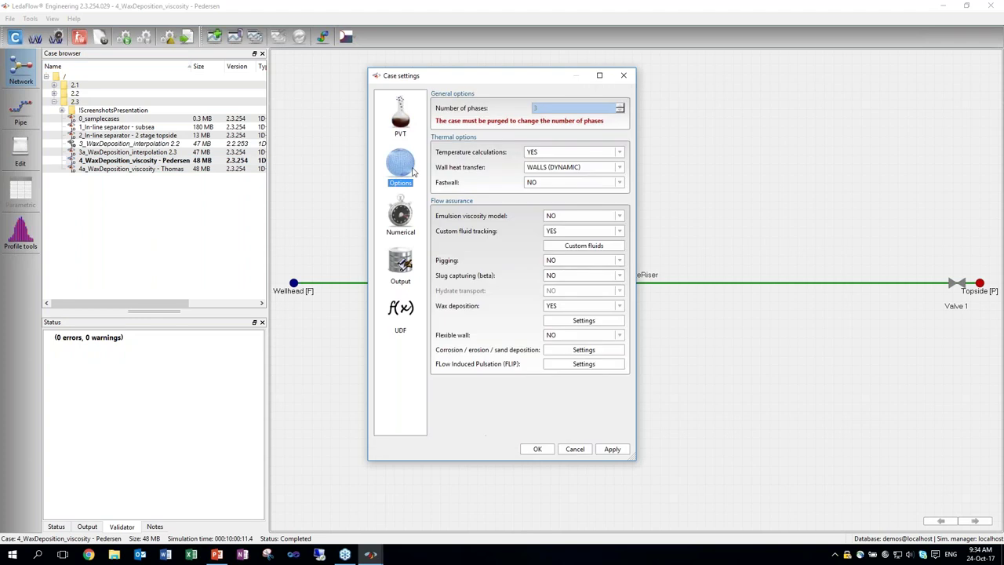
left_click(584, 320)
left_click(554, 196)
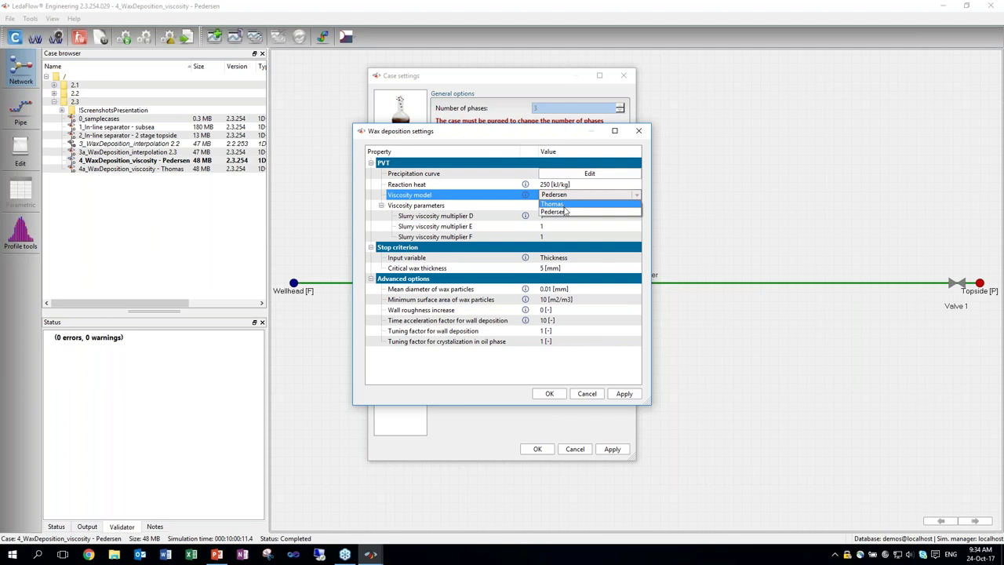
left_click(485, 207)
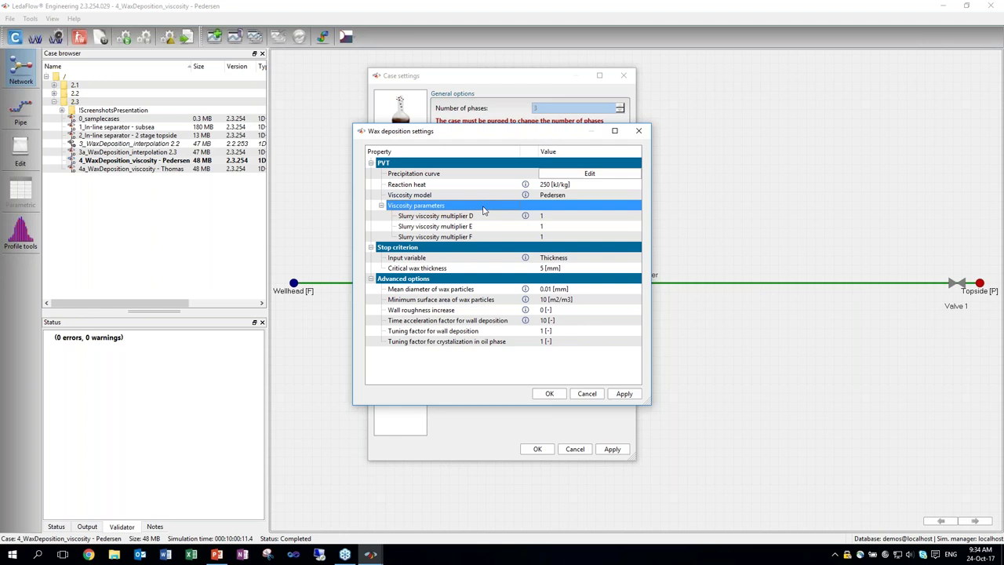
mouse_move(528, 195)
left_click(639, 130)
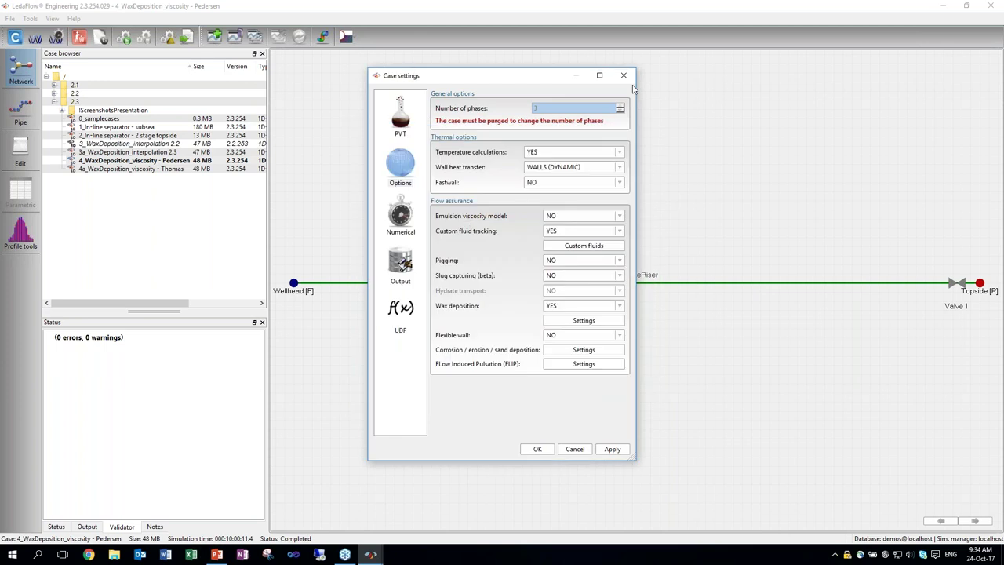
left_click(624, 76)
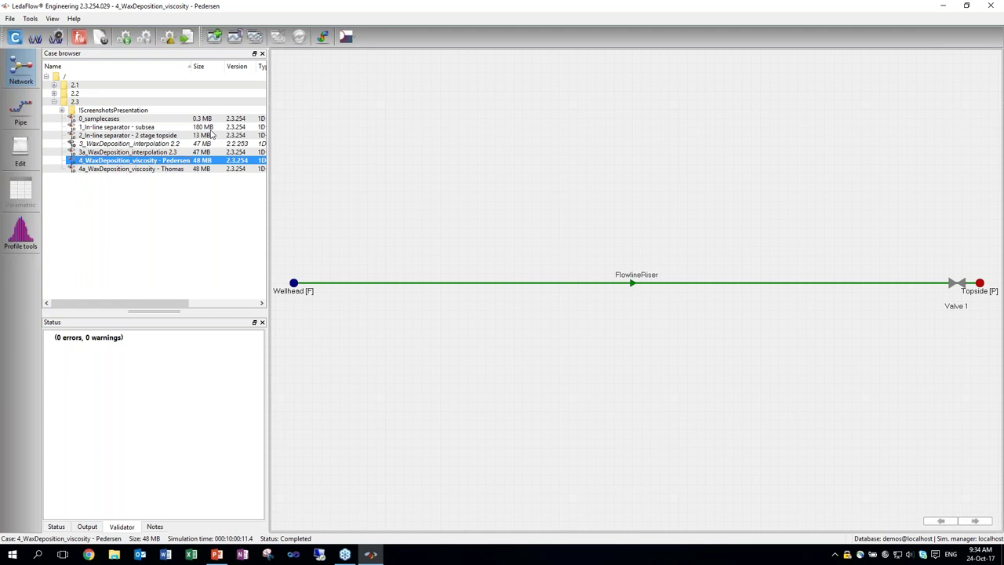
- Compare the Pedersen and Thomas wax layer thickness curves in the saved Wax deposition plot, close it, and minimise the main window
left_click(256, 37)
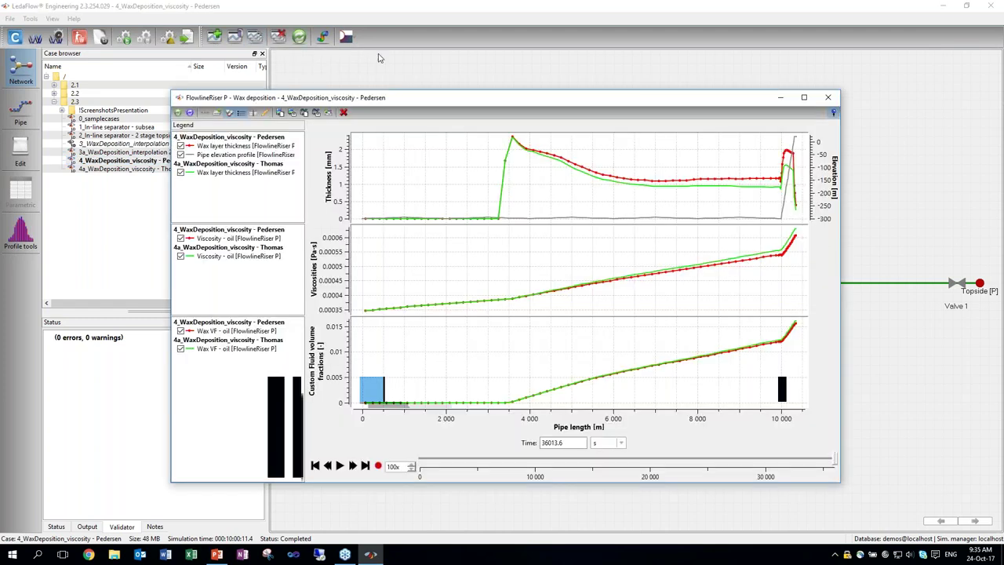
left_click_drag(415, 97, 531, 68)
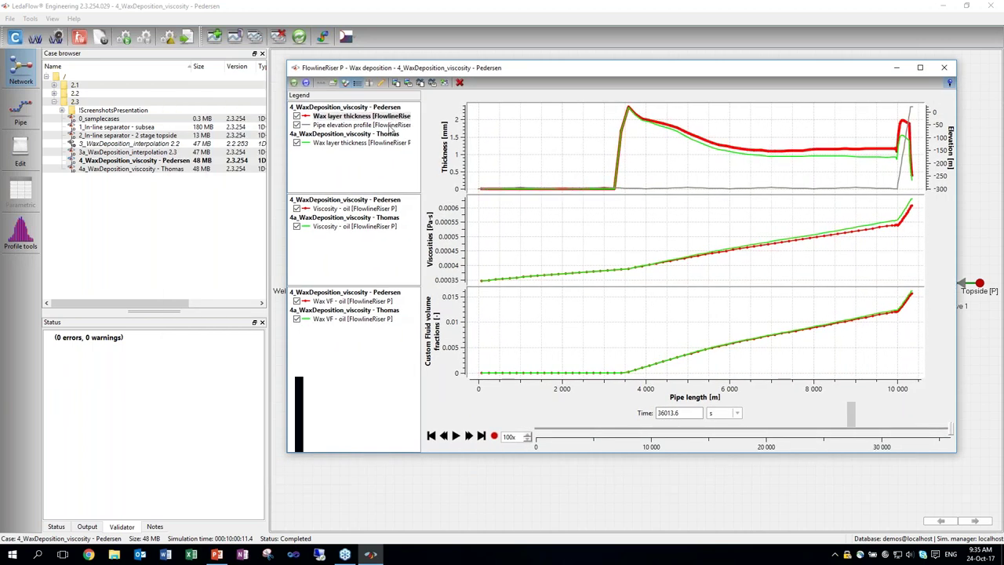
left_click(398, 143)
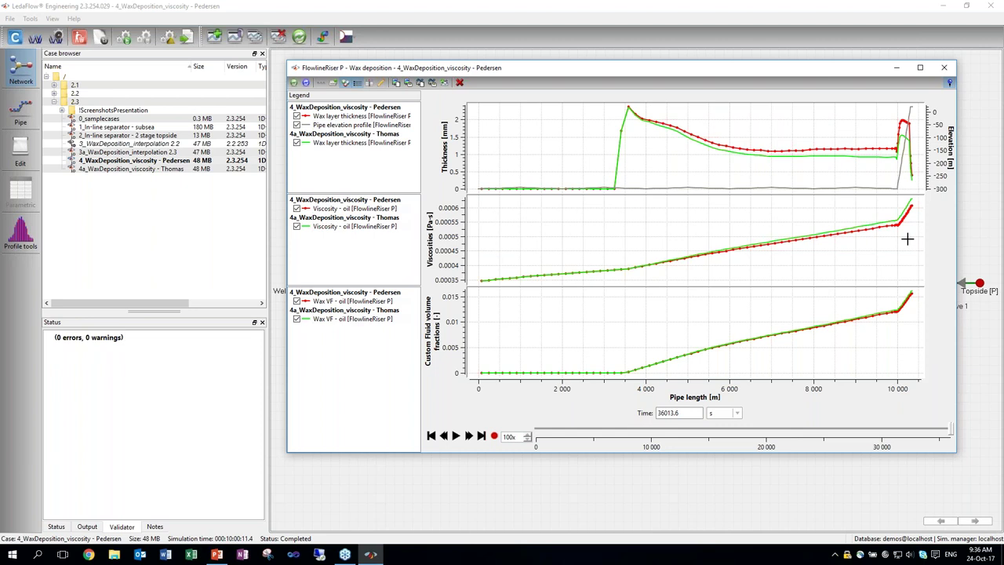
left_click(943, 67)
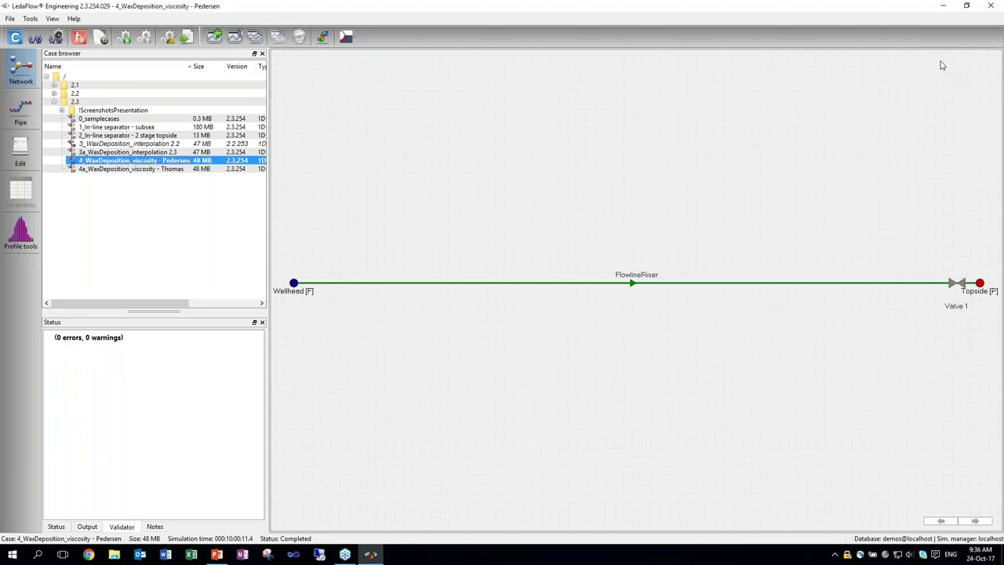
left_click(942, 9)
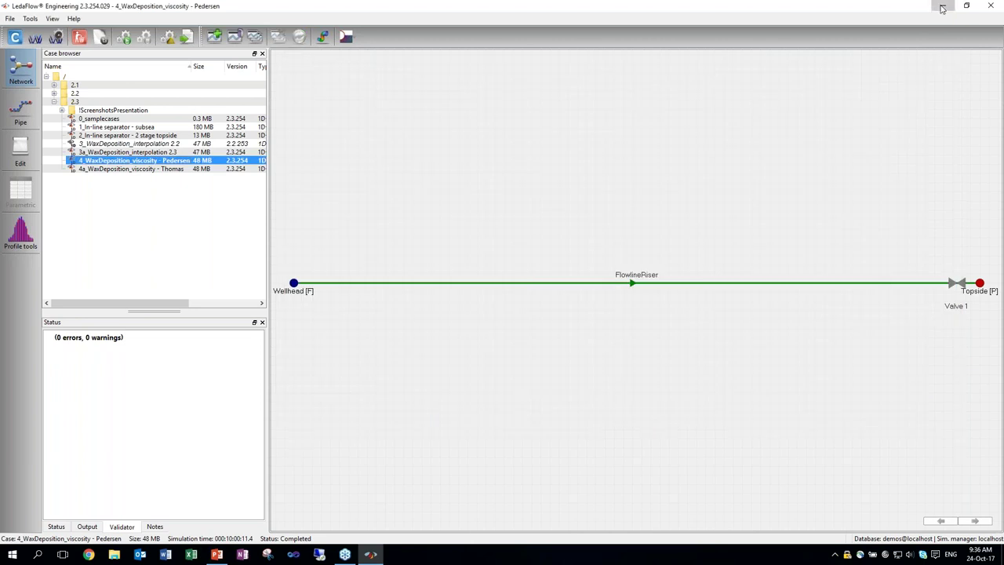